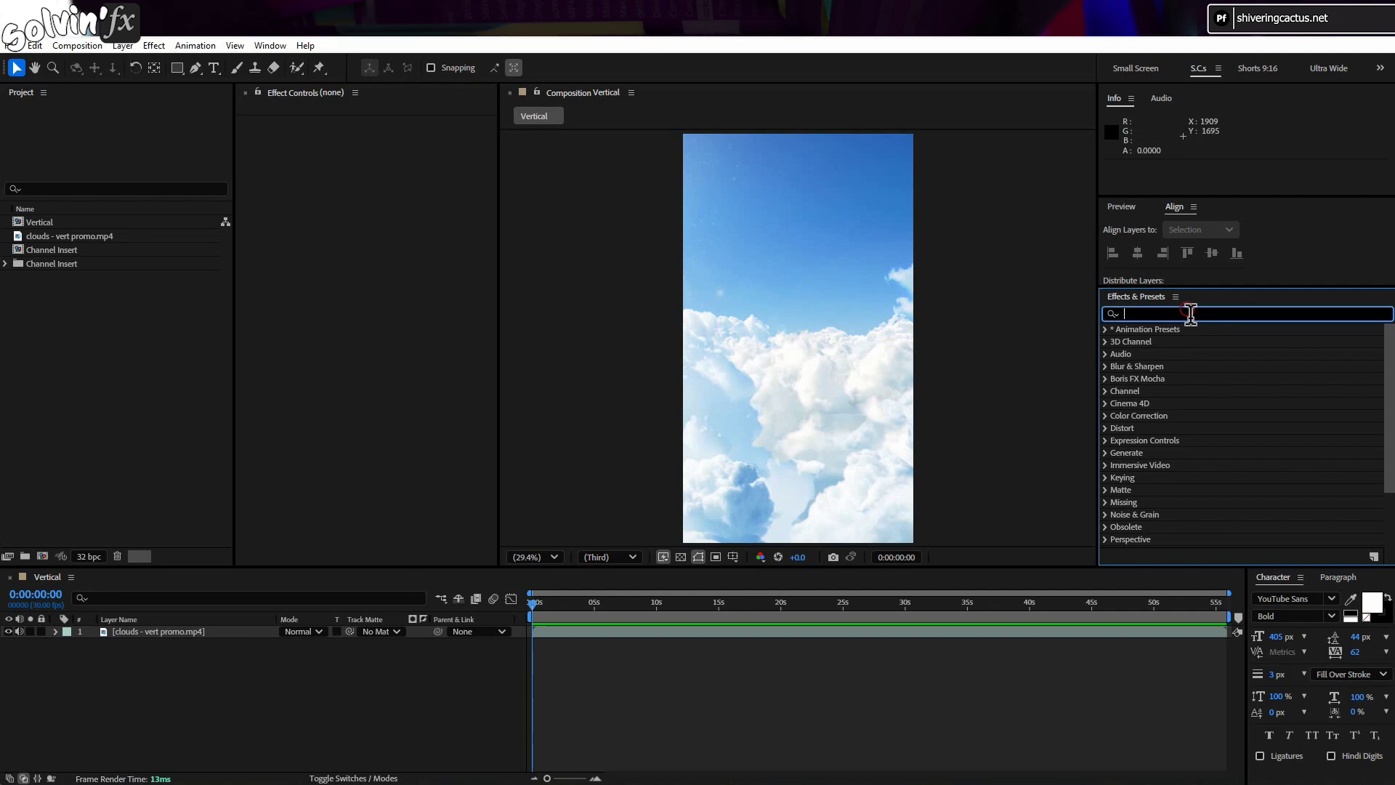
- Apply the Safe Zones preset found by searching 'saf' and make its layer a guide layer
{"action": "type", "text": "safe z"}
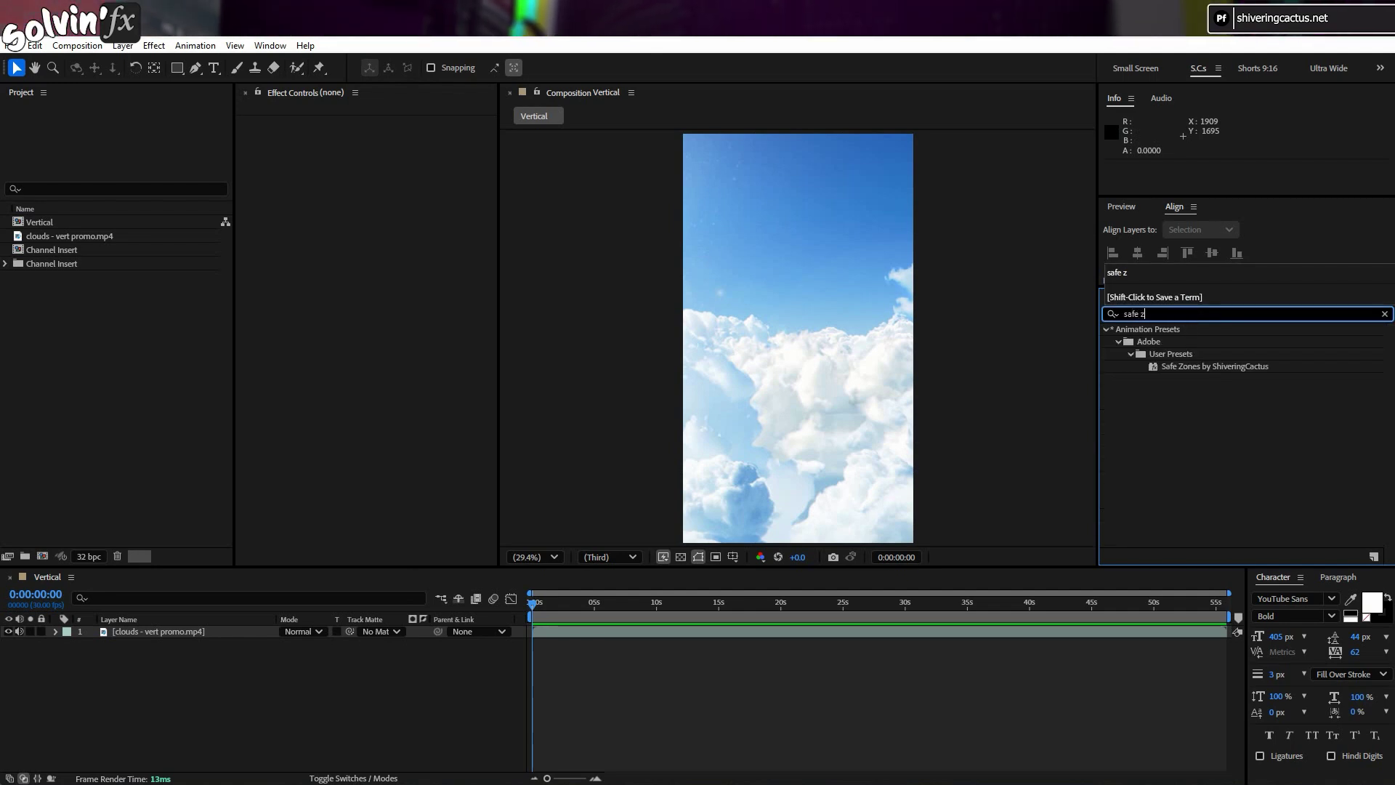
{"action": "double_click", "coordinate": [1257, 367]}
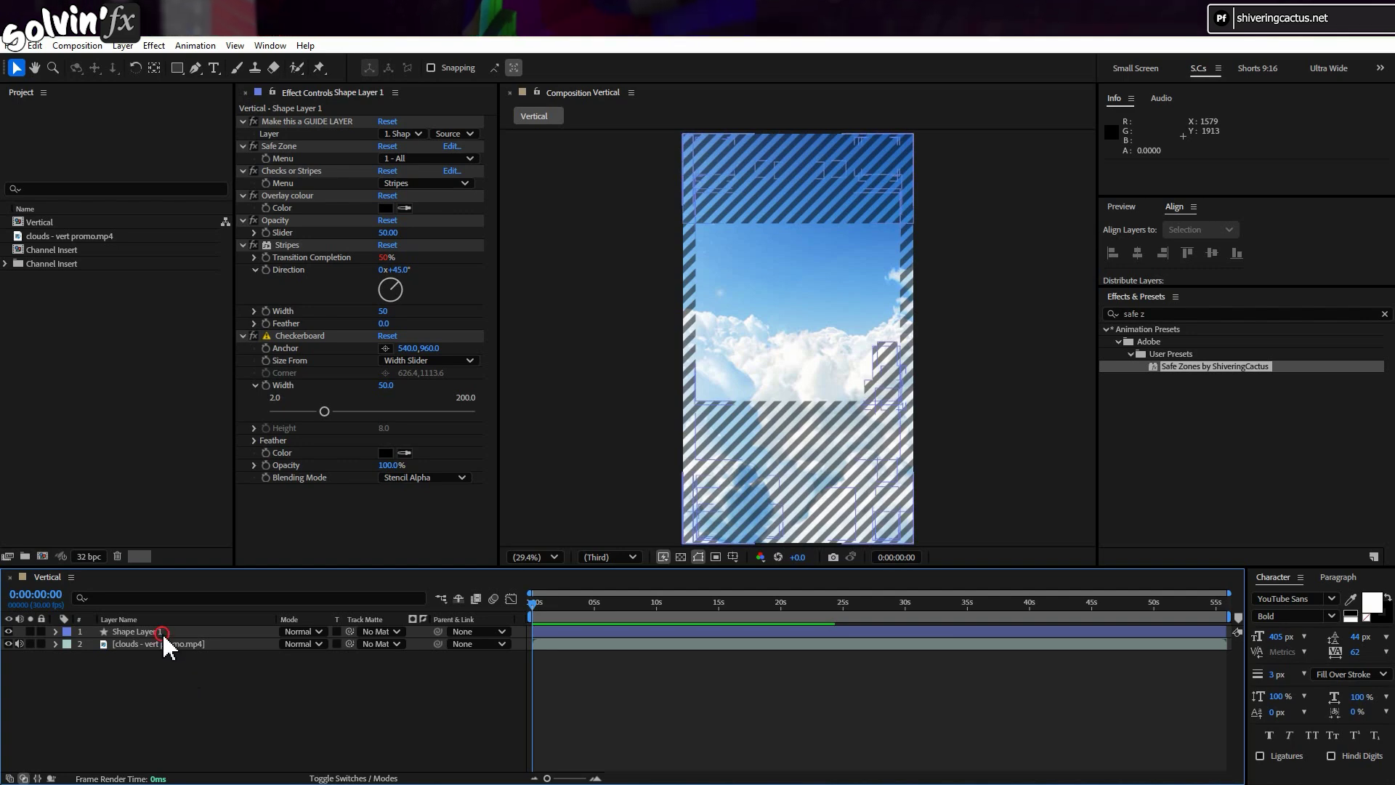
{"action": "left_click", "coordinate": [162, 632]}
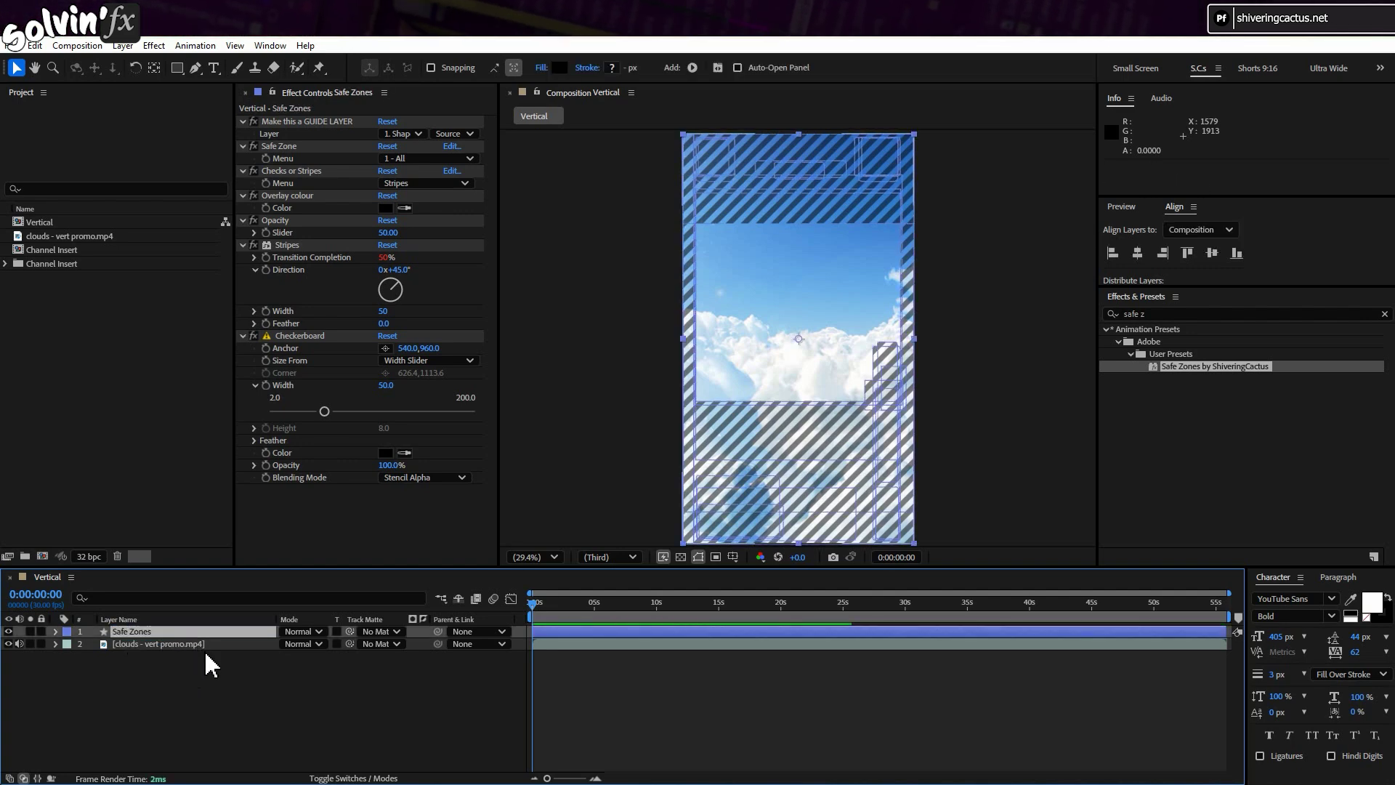
{"action": "right_click", "coordinate": [170, 636]}
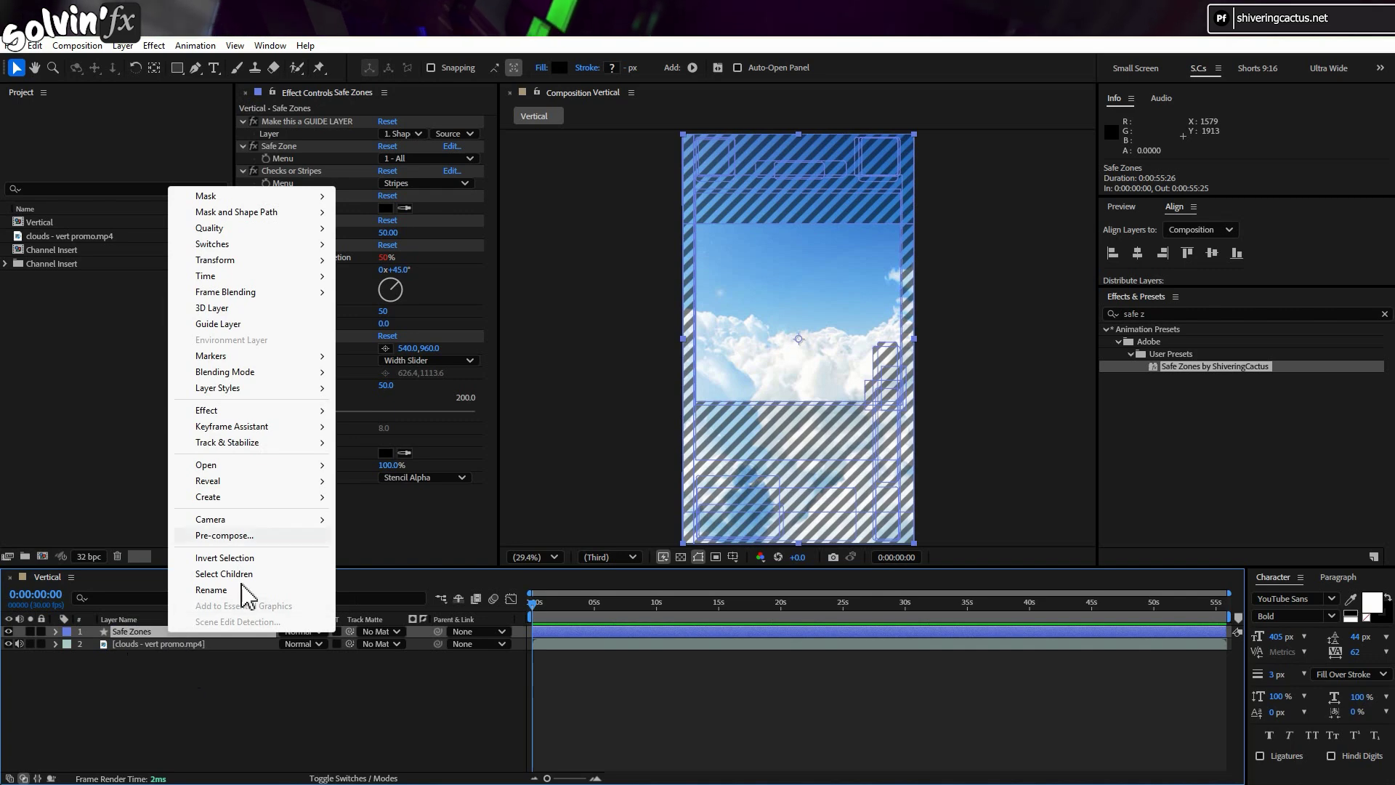
{"action": "left_click", "coordinate": [278, 324]}
{"action": "left_click", "coordinate": [229, 702]}
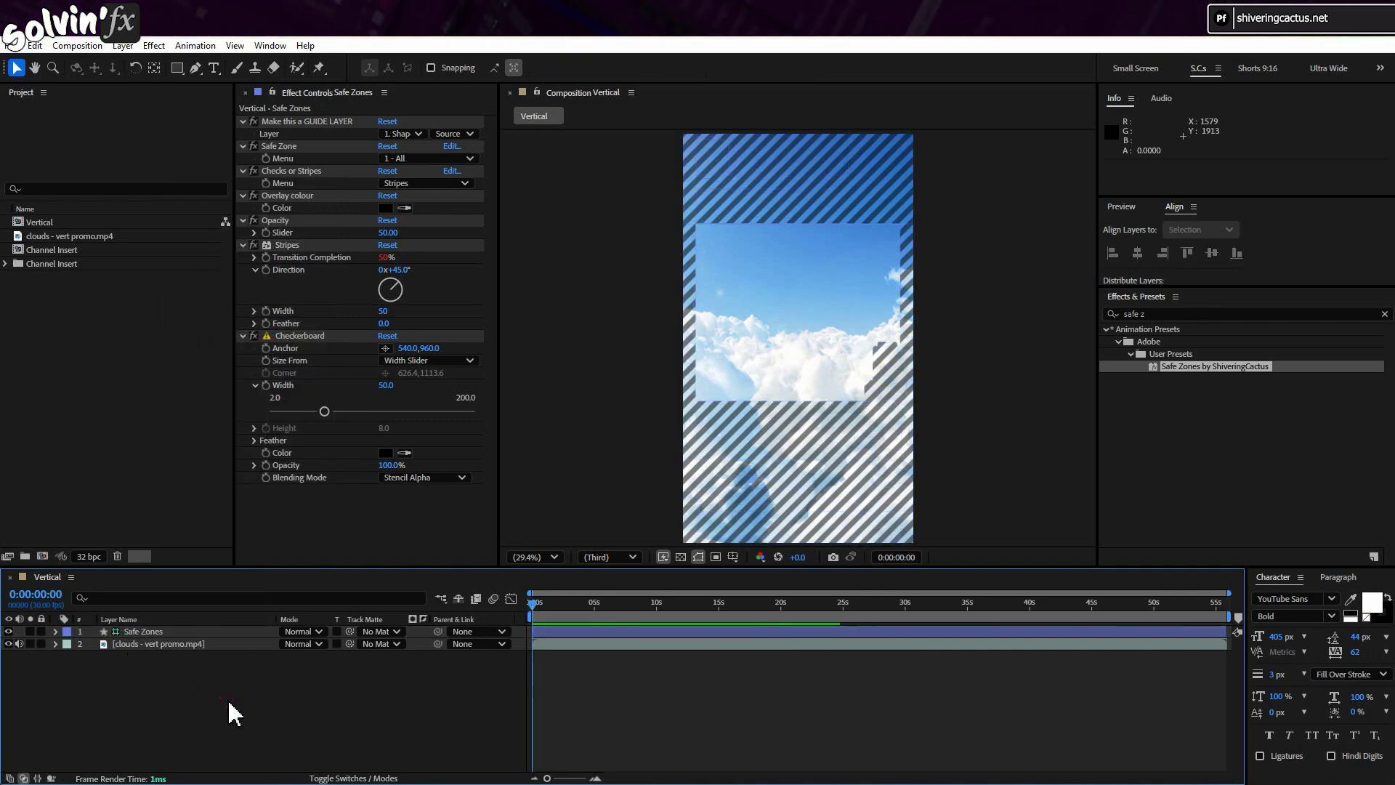
{"action": "left_click", "coordinate": [230, 632]}
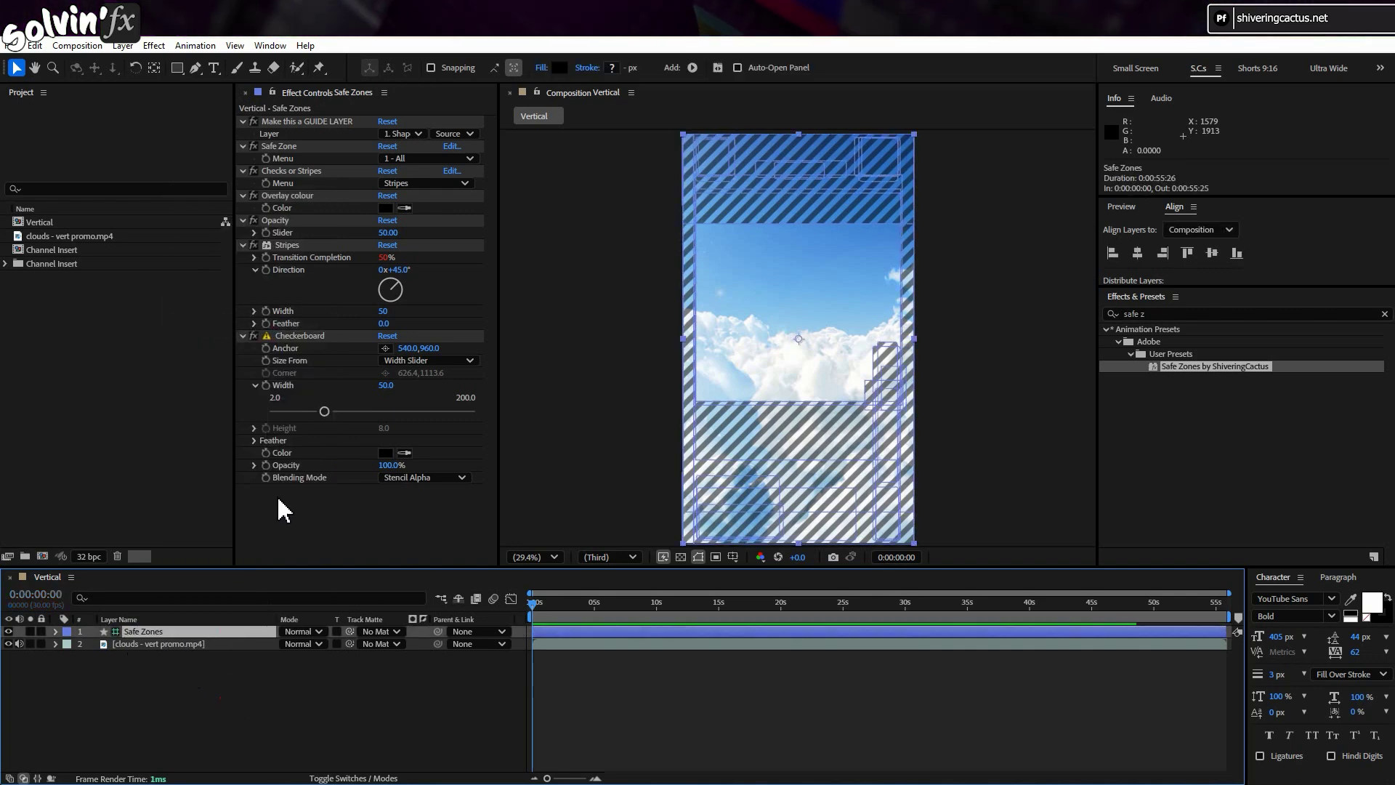
- Try the Facebook Reel, Facebook Story and Instagram Reel layouts, then settle on 5 - LinkedIN
{"action": "left_click", "coordinate": [456, 158]}
{"action": "left_click", "coordinate": [458, 190]}
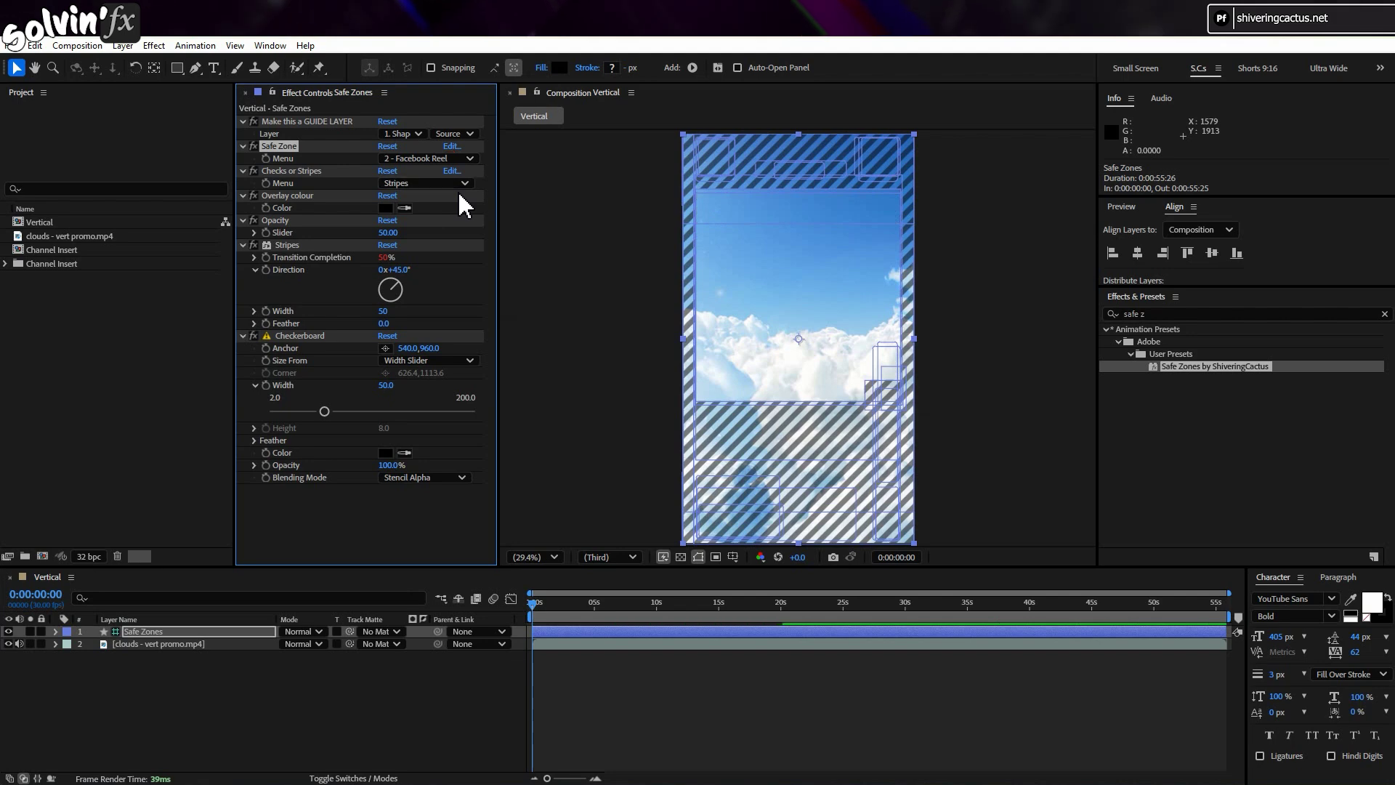
{"action": "left_click", "coordinate": [441, 160]}
{"action": "left_click", "coordinate": [447, 206]}
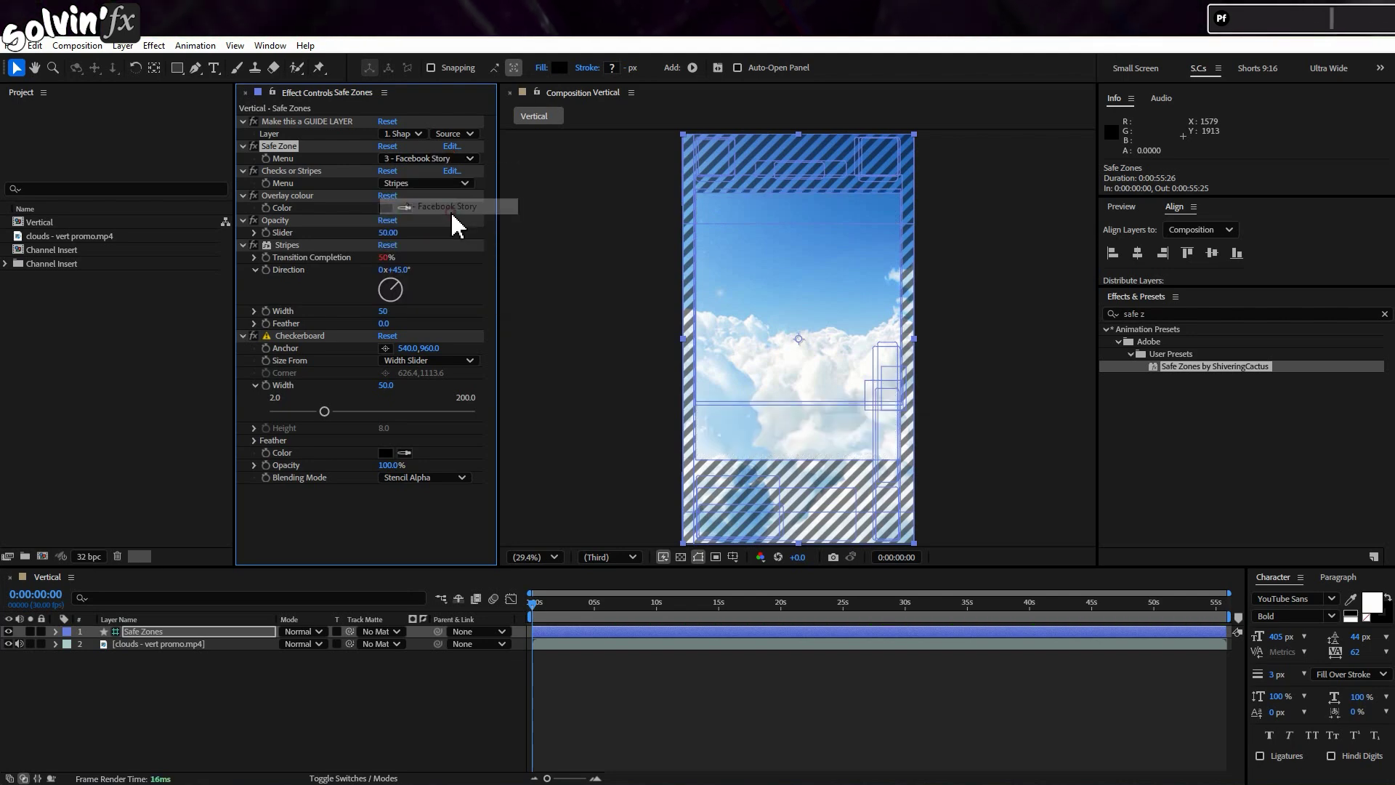
{"action": "left_click", "coordinate": [434, 160]}
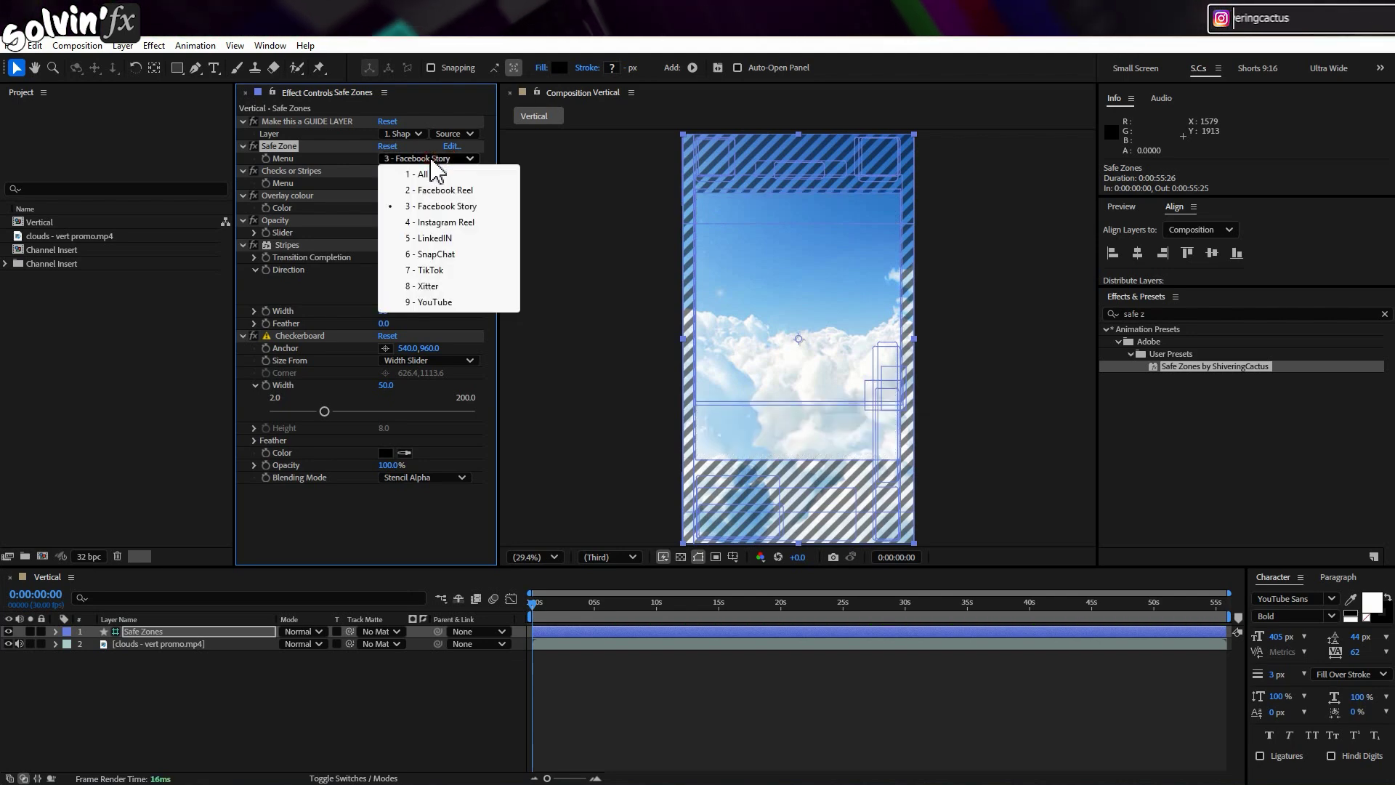
{"action": "left_click", "coordinate": [480, 225]}
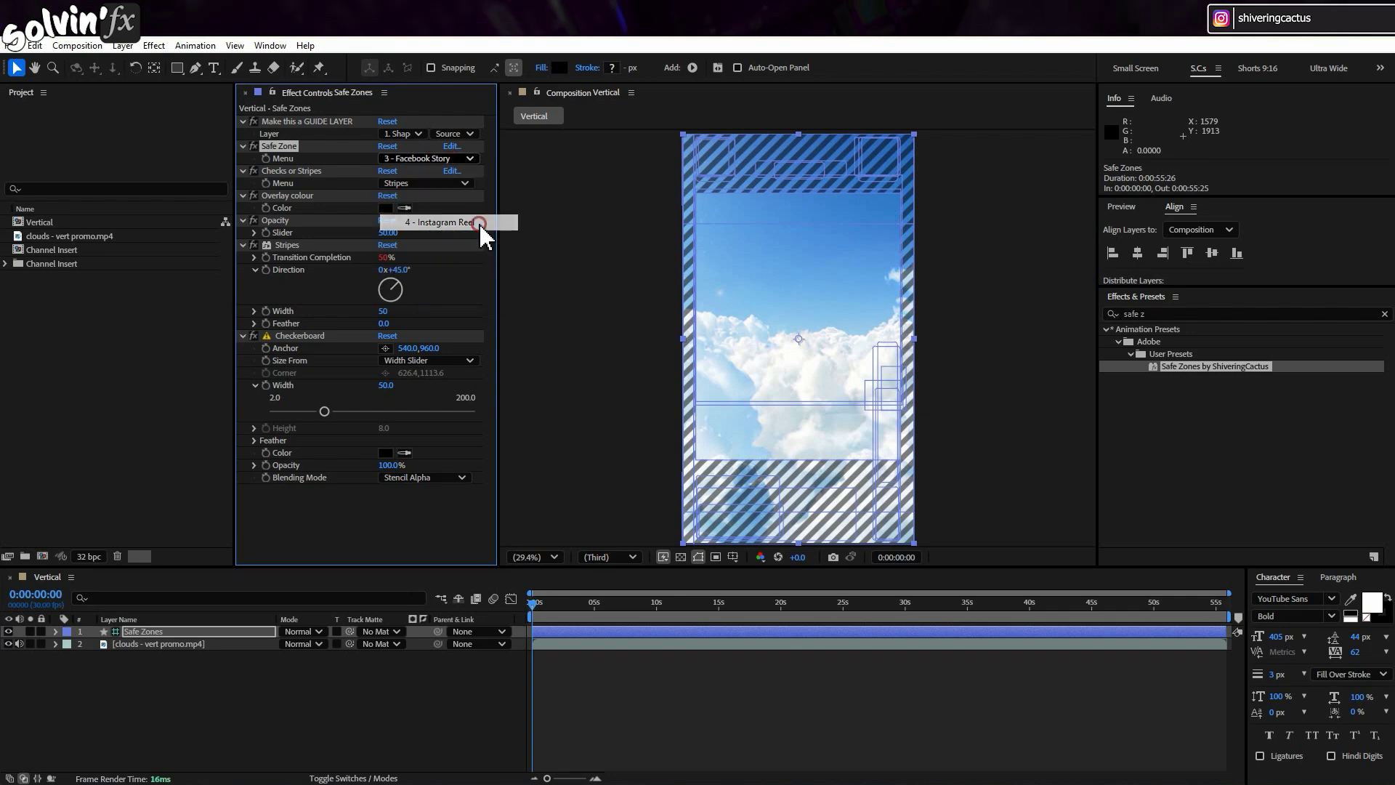
{"action": "left_click", "coordinate": [445, 159]}
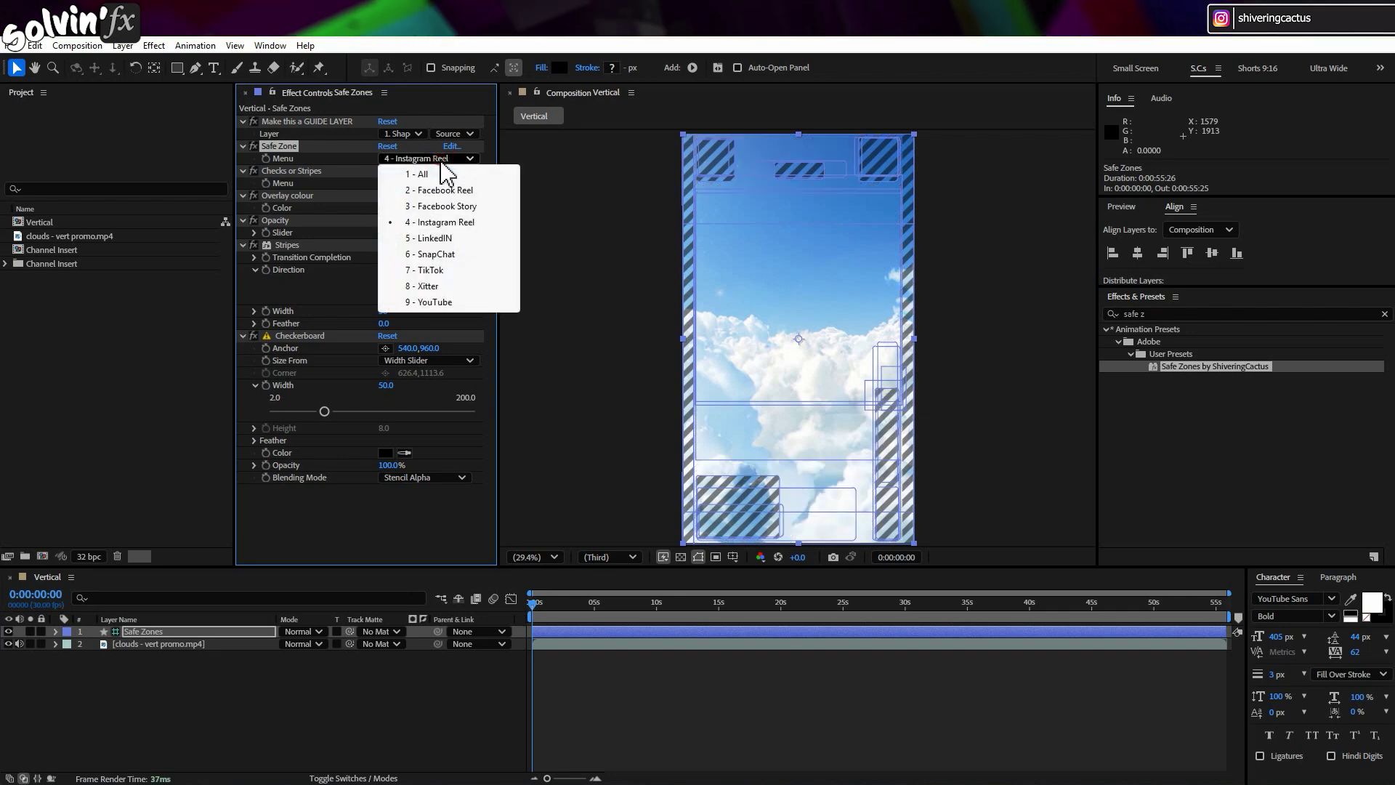
{"action": "left_click", "coordinate": [473, 240]}
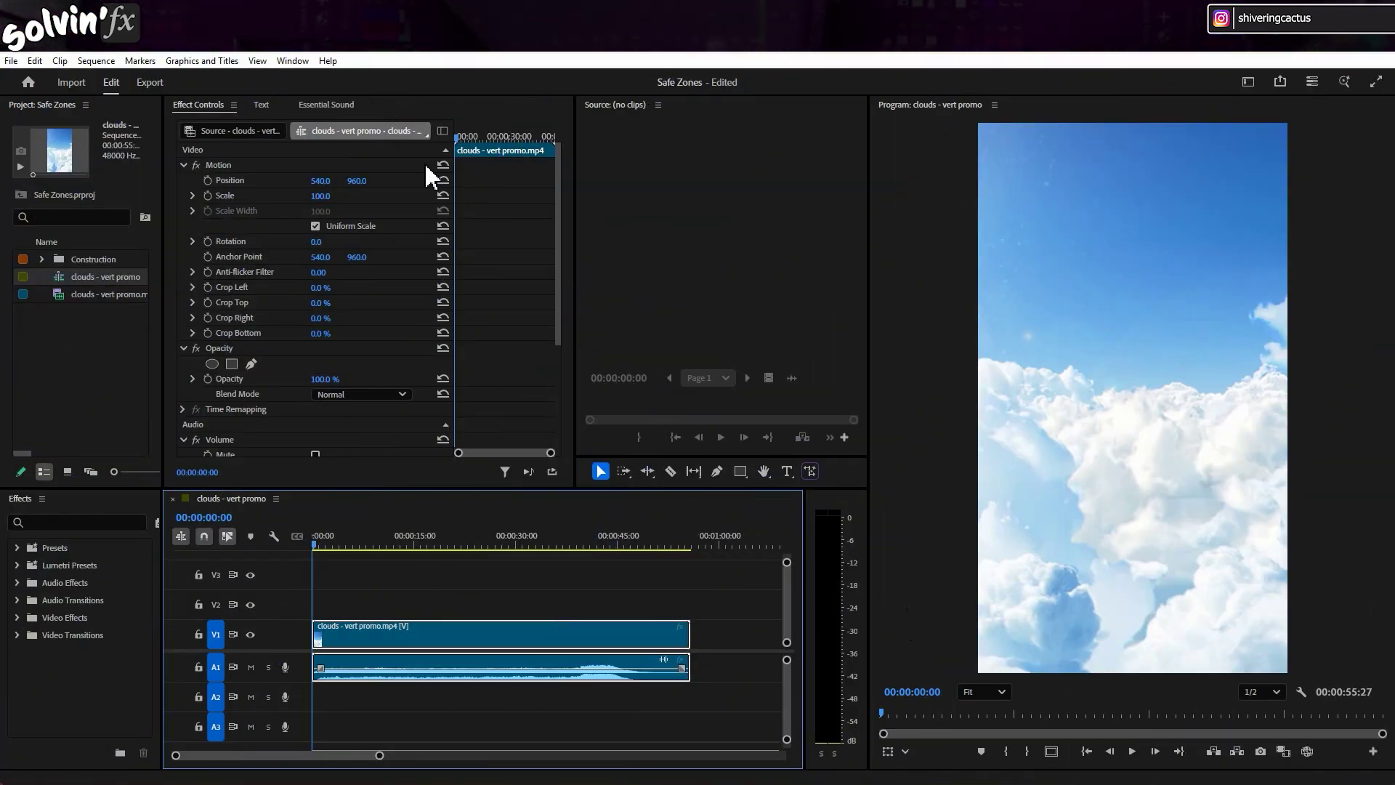
- Install the Vertical Safe Zones MOGRT from Graphics Templates and place it on track V2
{"action": "left_click", "coordinate": [293, 61]}
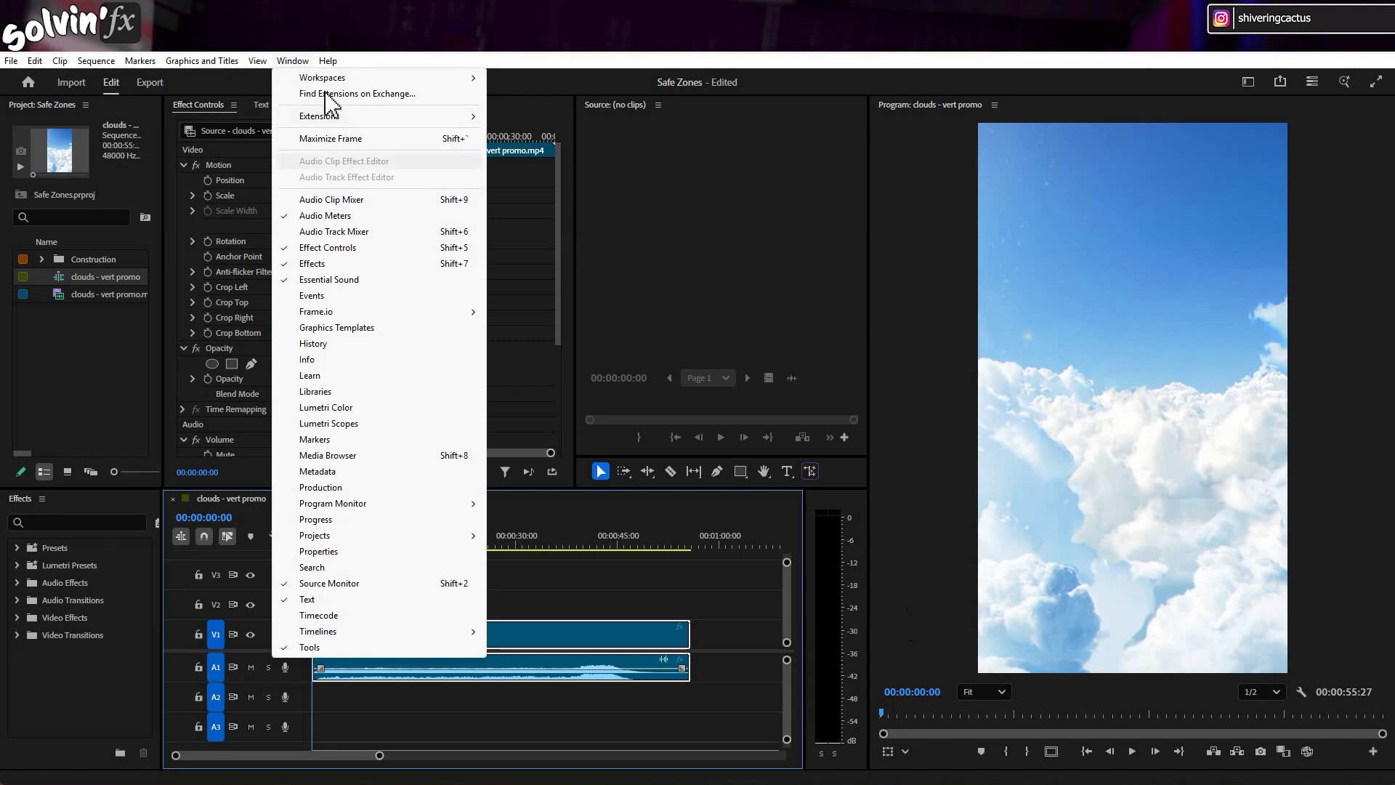
{"action": "left_click", "coordinate": [410, 327]}
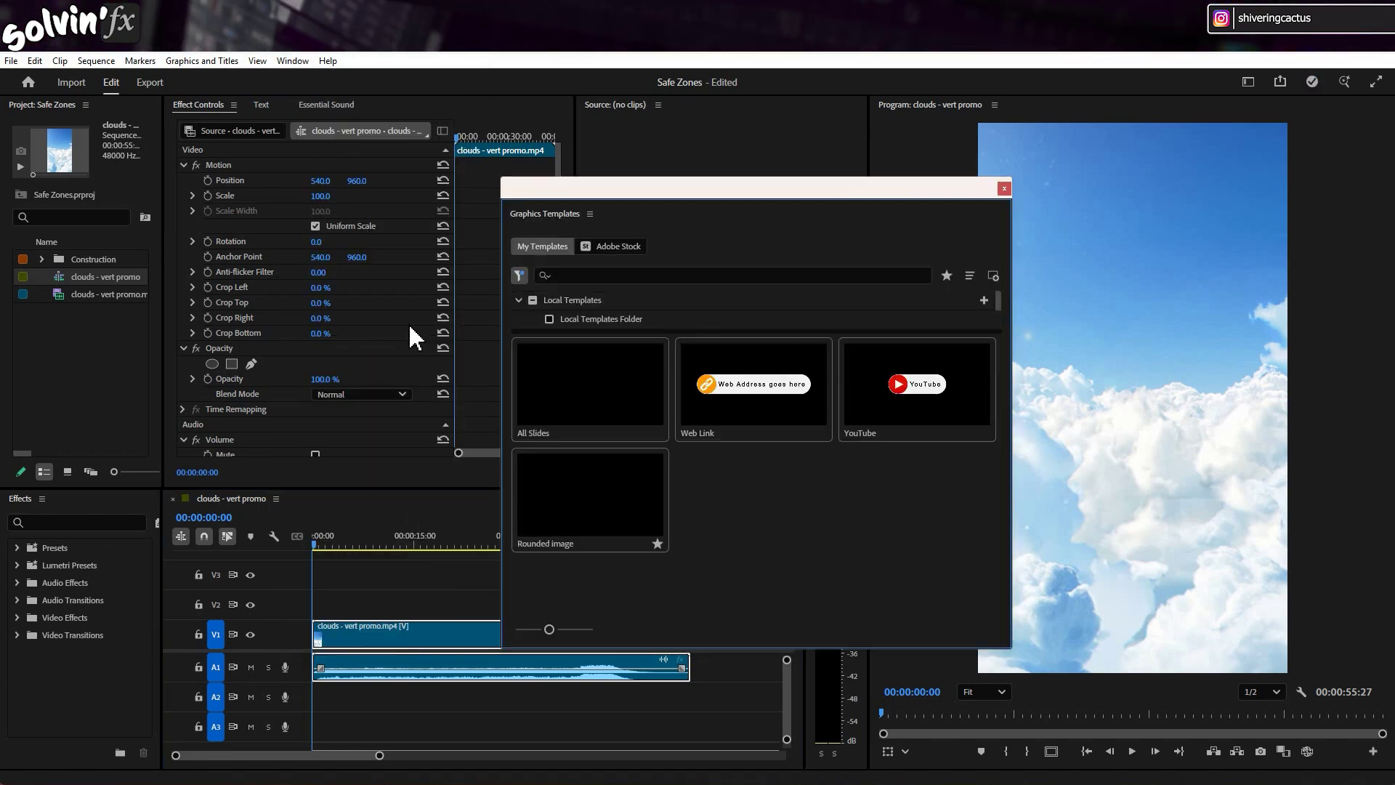
{"action": "left_click", "coordinate": [993, 275]}
{"action": "double_click", "coordinate": [276, 247]}
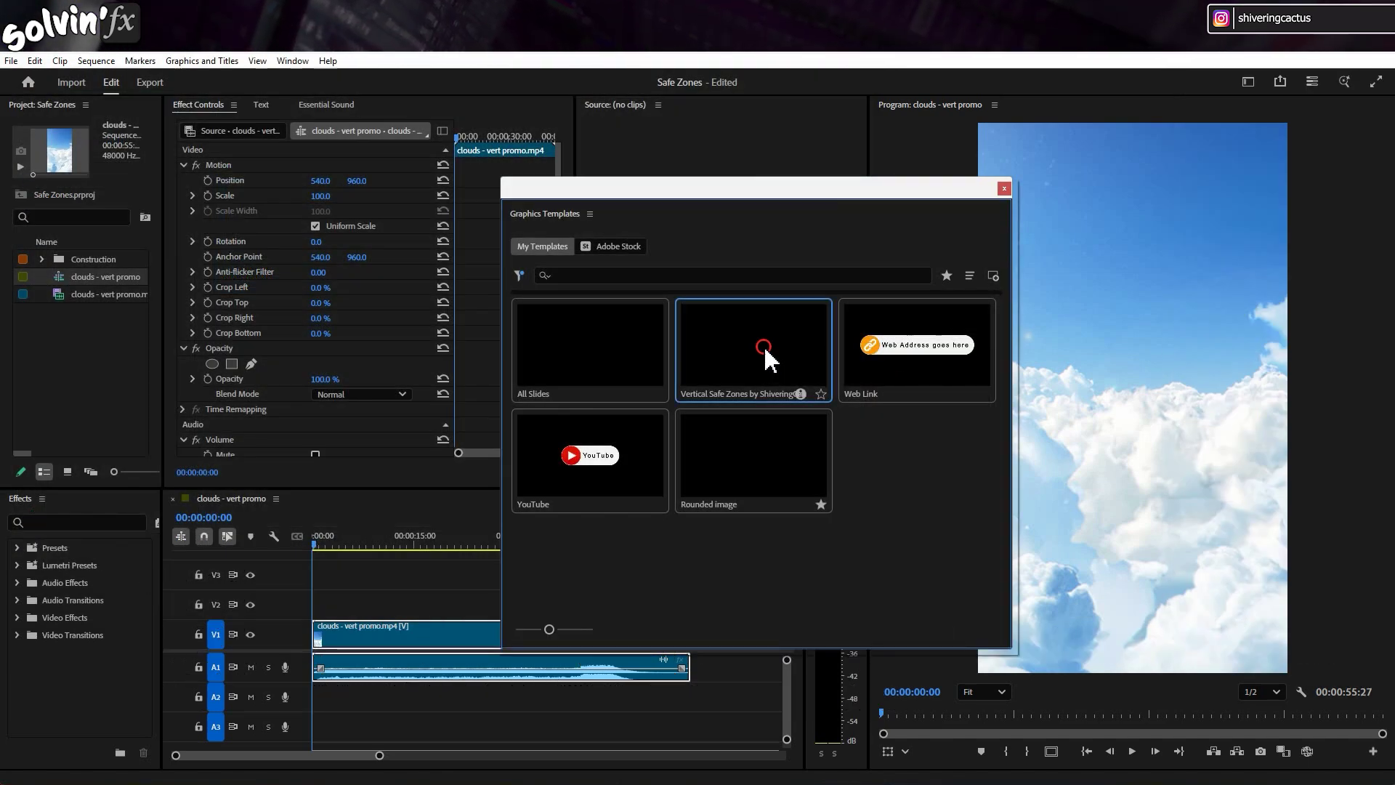
{"action": "left_click_drag", "start_coordinate": [768, 358], "coordinate": [308, 607]}
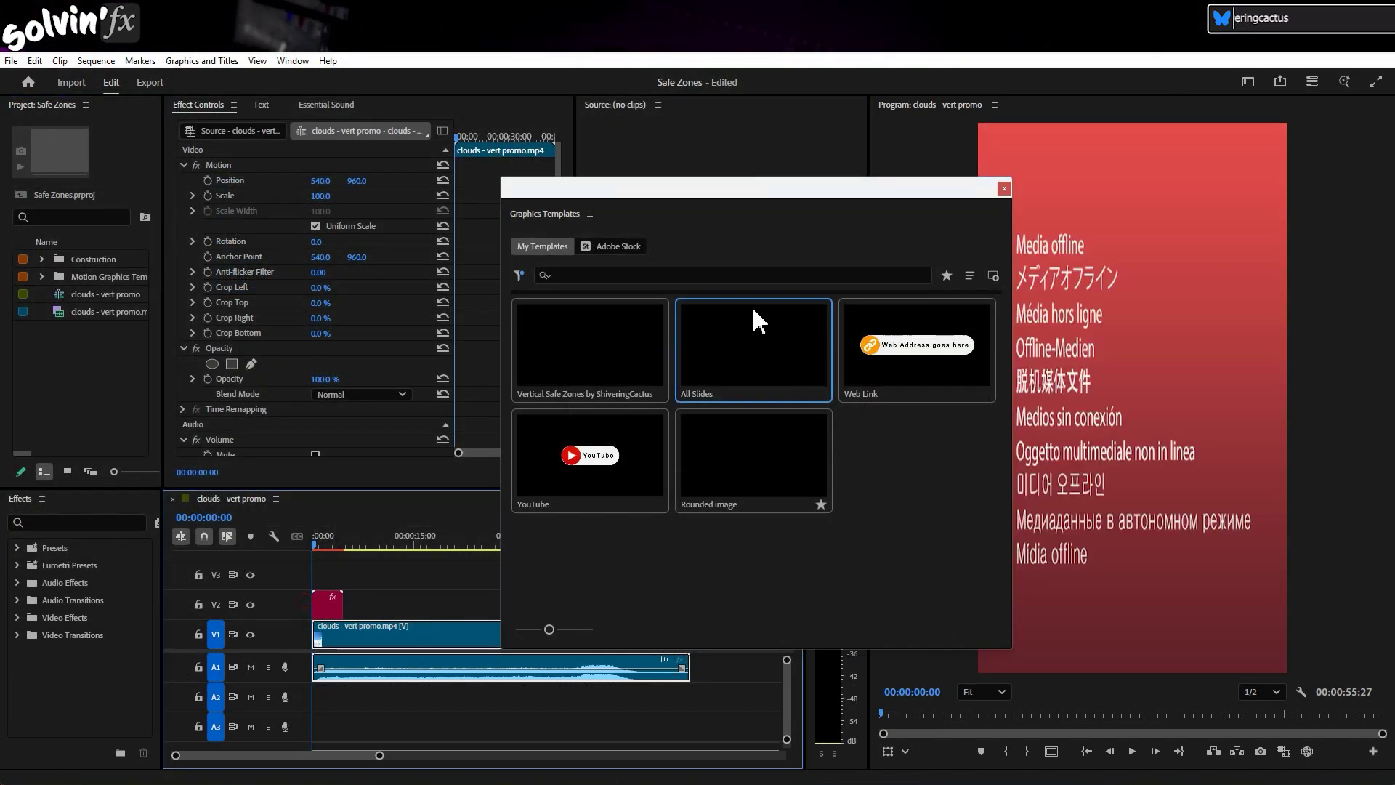
- Set the overlay to 2 - Facebook Reel with a red Checkerboard pattern at 100 opacity
{"action": "left_click", "coordinate": [1004, 191]}
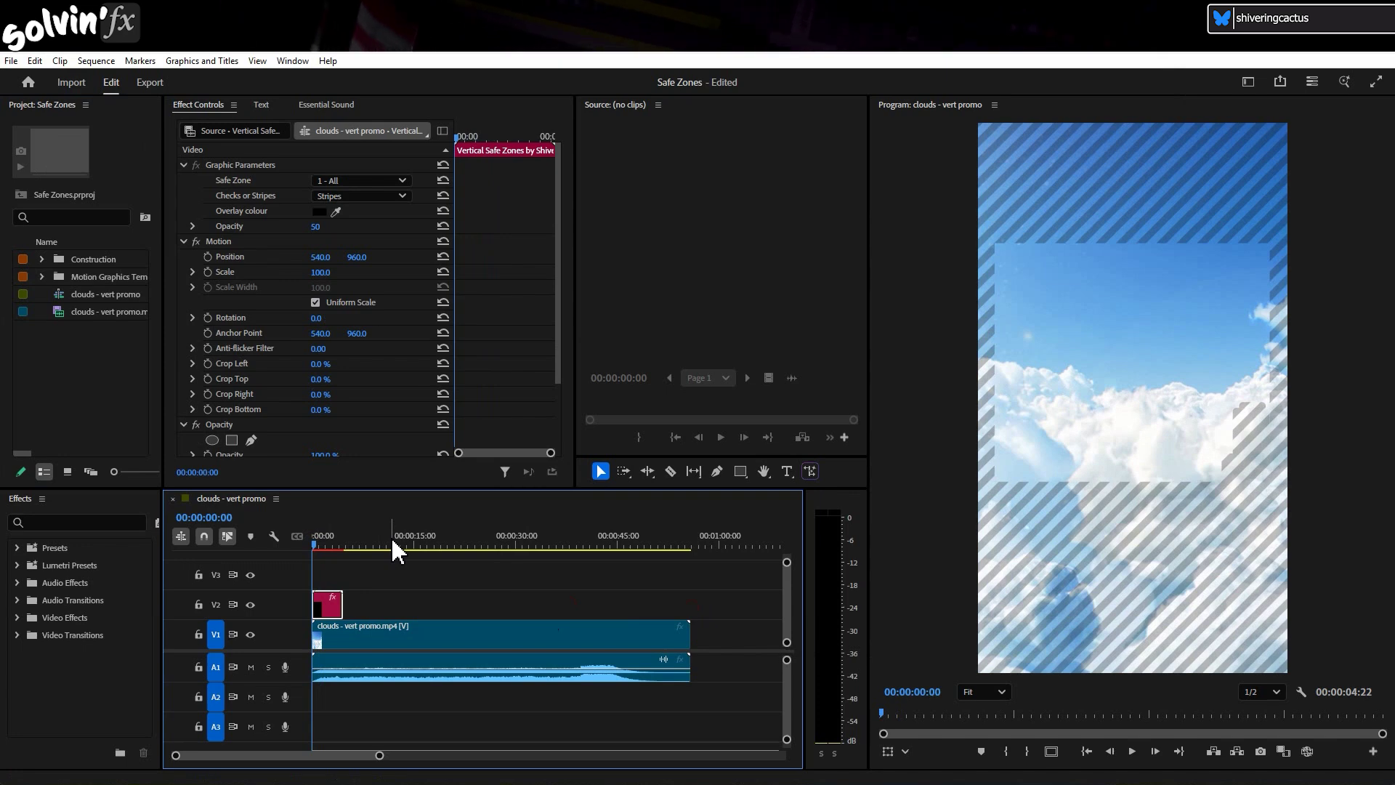
{"action": "left_click", "coordinate": [389, 180]}
{"action": "left_click", "coordinate": [396, 220]}
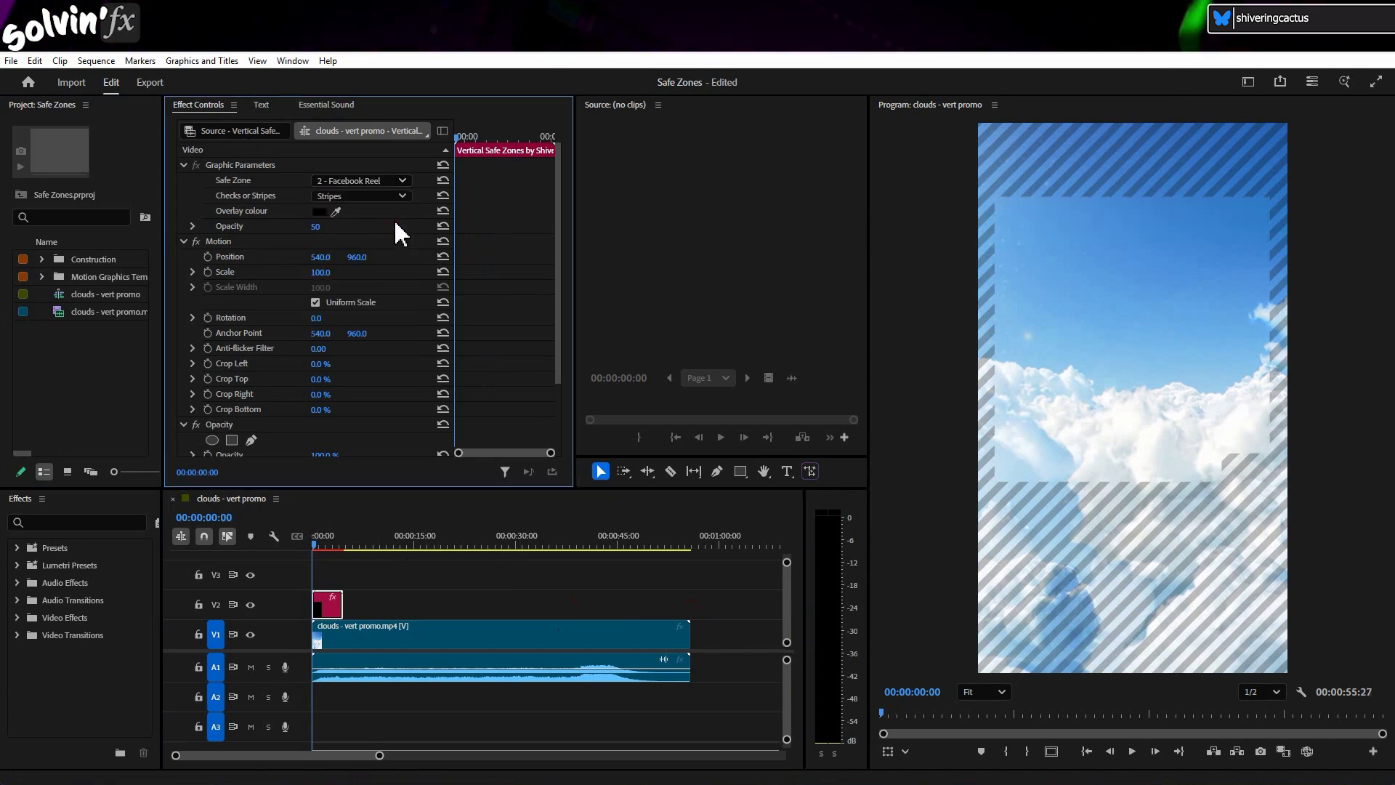
{"action": "left_click", "coordinate": [320, 211]}
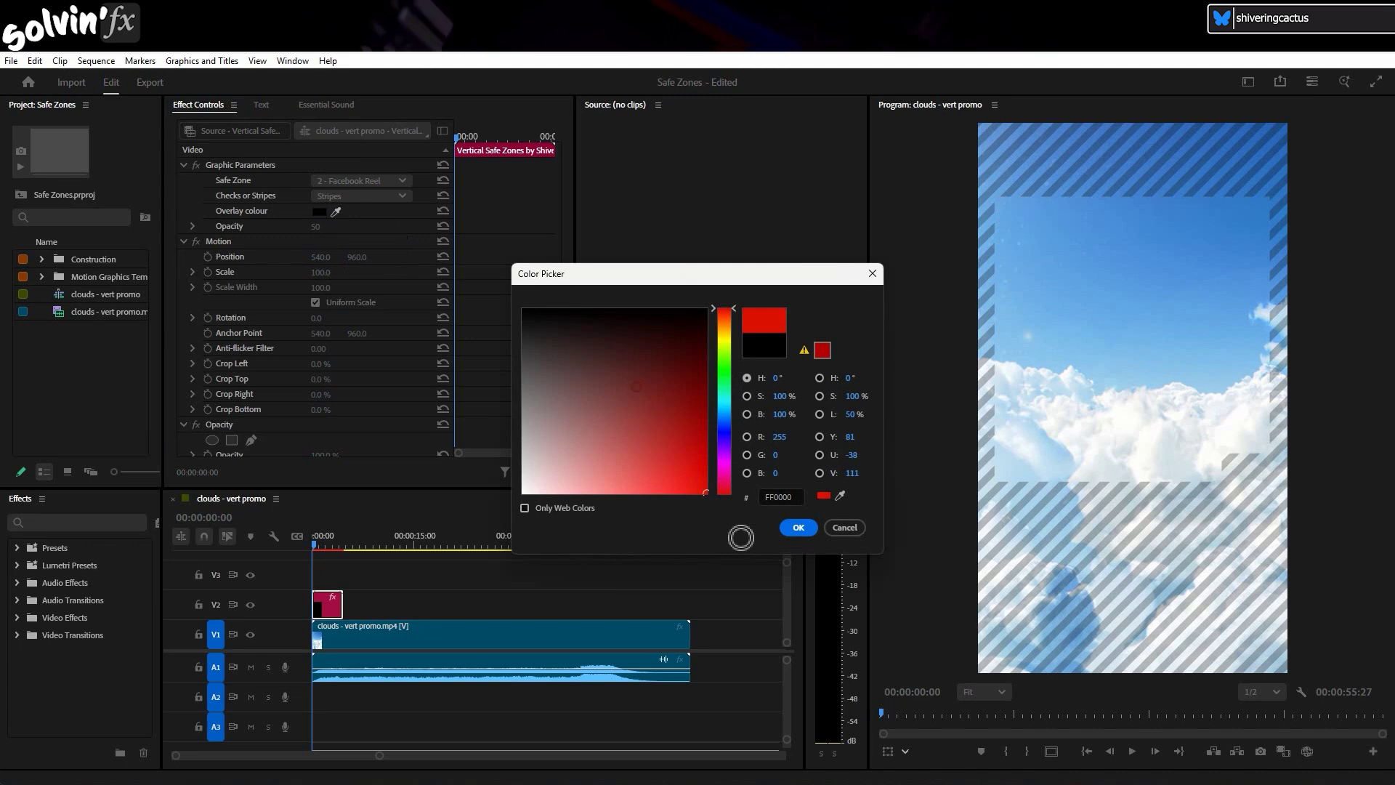
{"action": "left_click", "coordinate": [799, 528]}
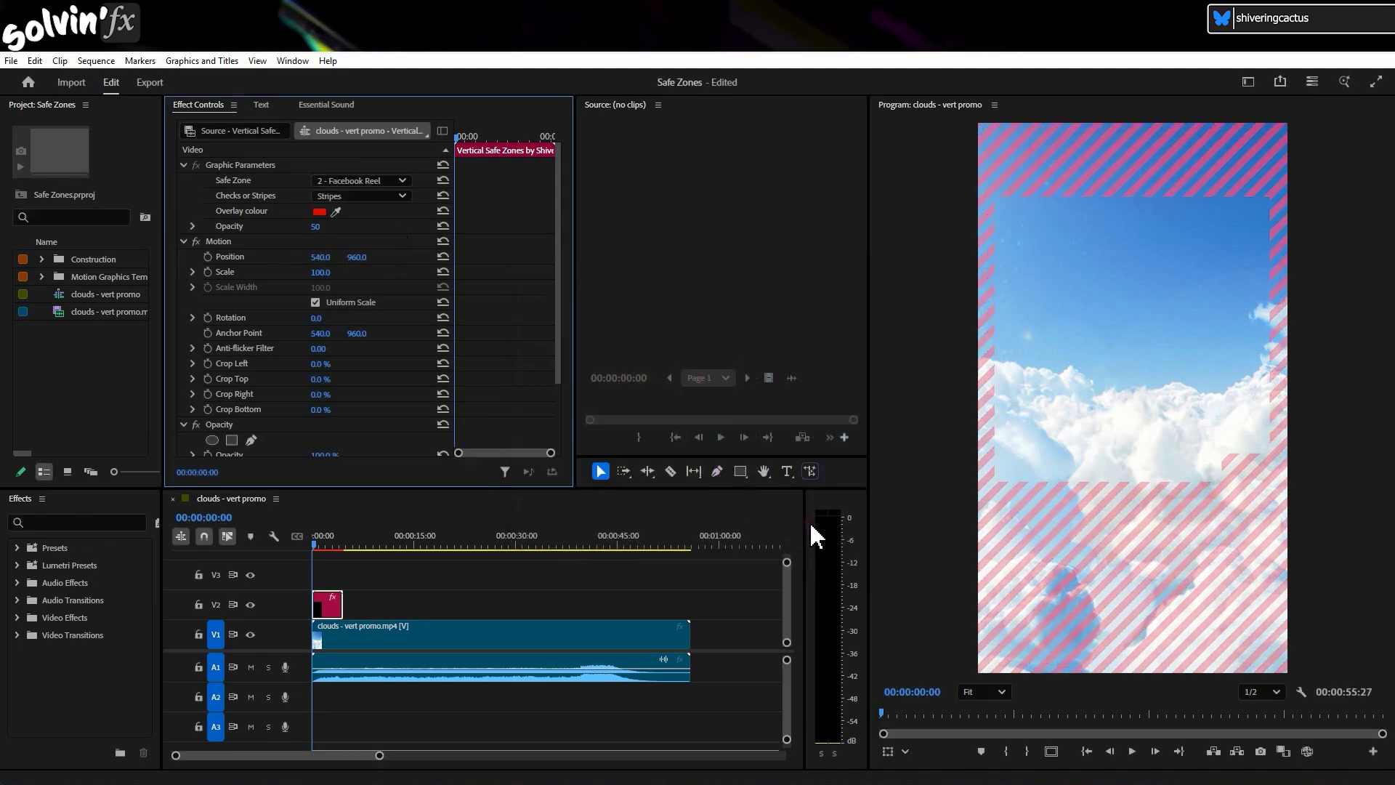
{"action": "left_click", "coordinate": [403, 196]}
{"action": "left_click", "coordinate": [390, 233]}
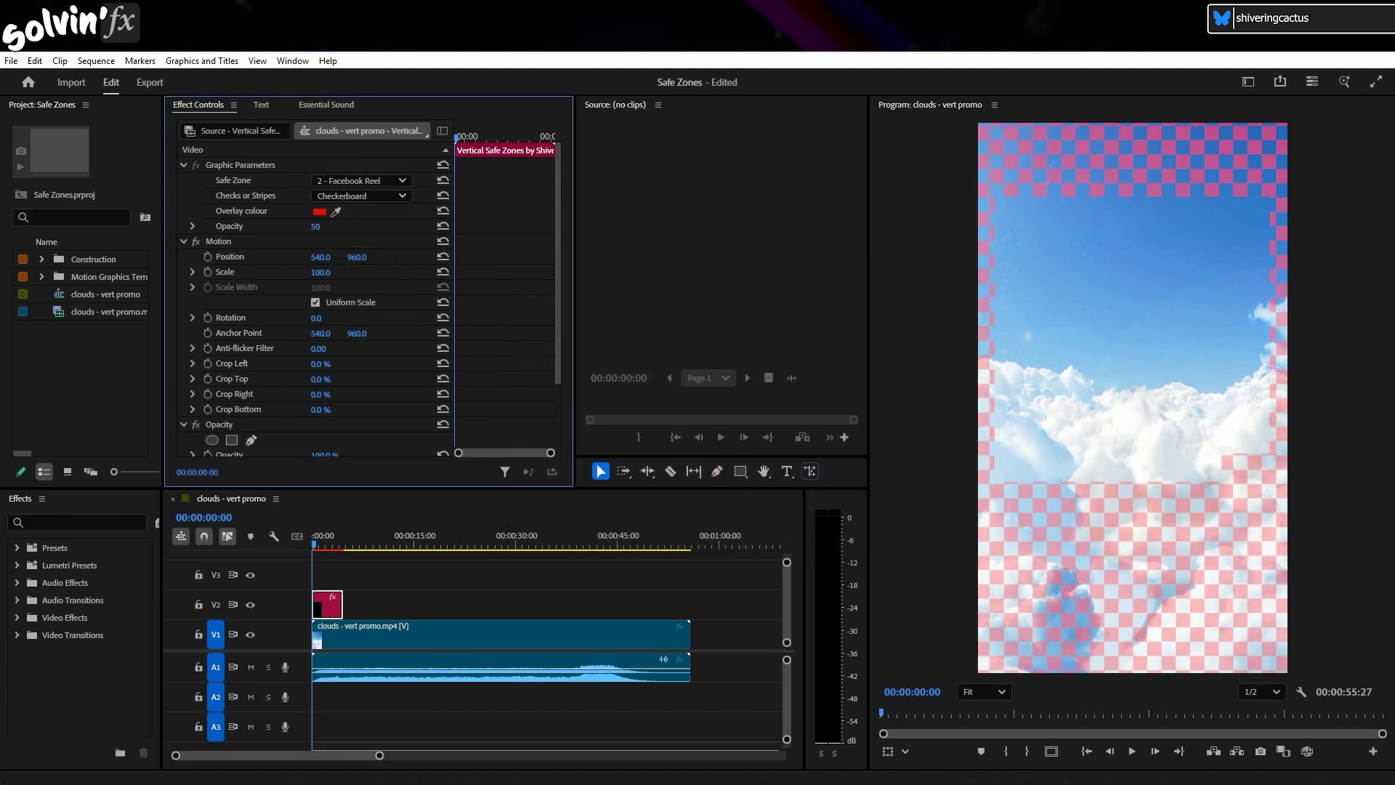
{"action": "left_click_drag", "start_coordinate": [315, 226], "coordinate": [378, 226]}
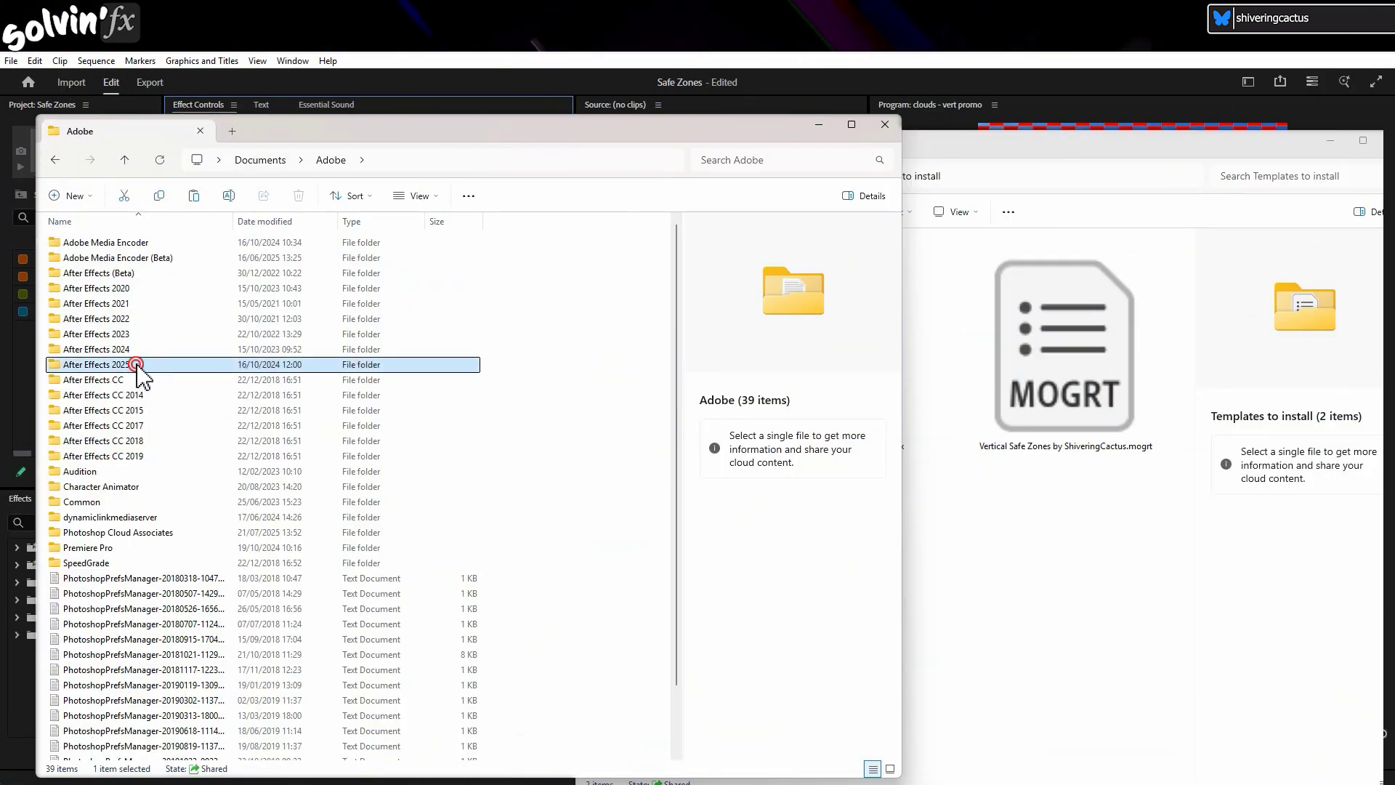
- Move Safe Zones by ShiveringCactus.ffx from Templates to install into the After Effects 2025 presets folders
{"action": "double_click", "coordinate": [149, 363]}
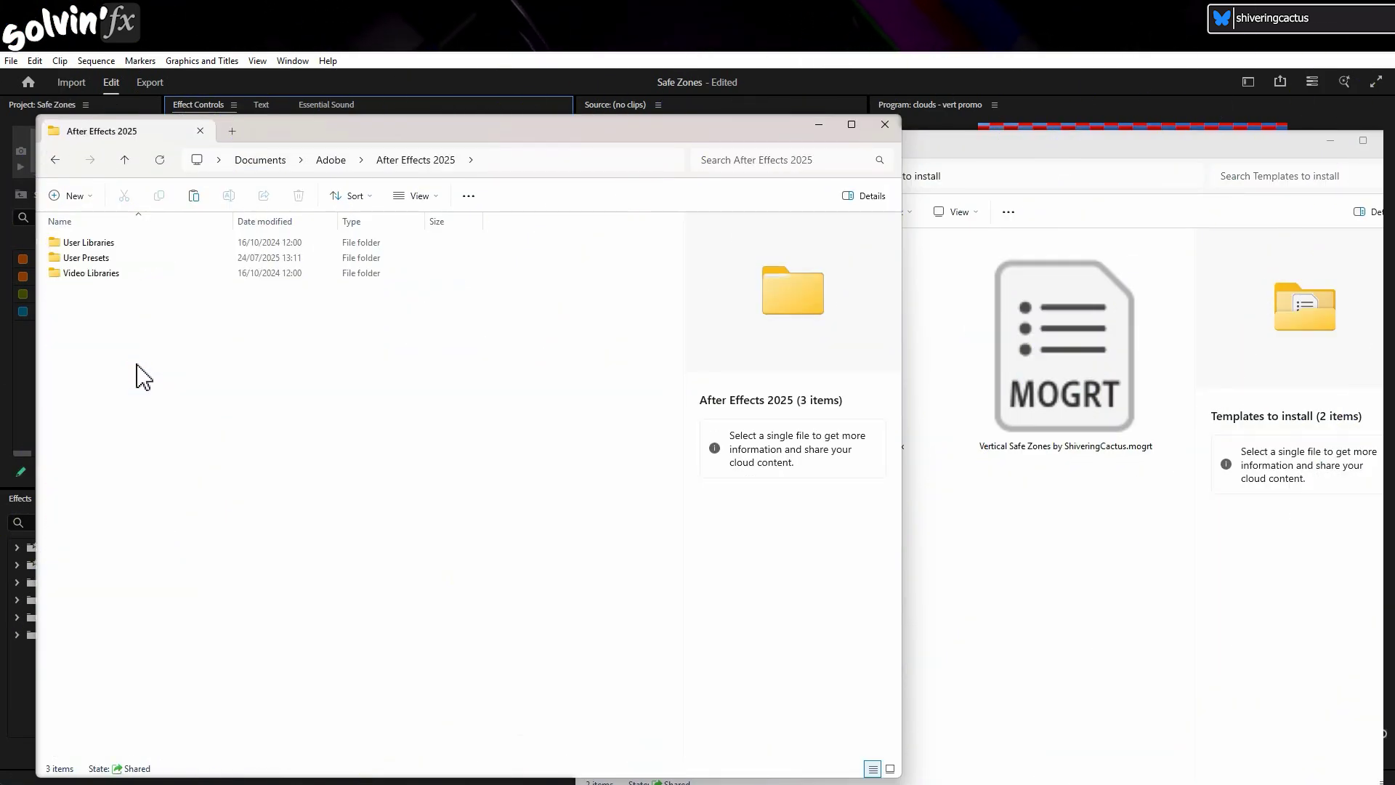
{"action": "double_click", "coordinate": [109, 258]}
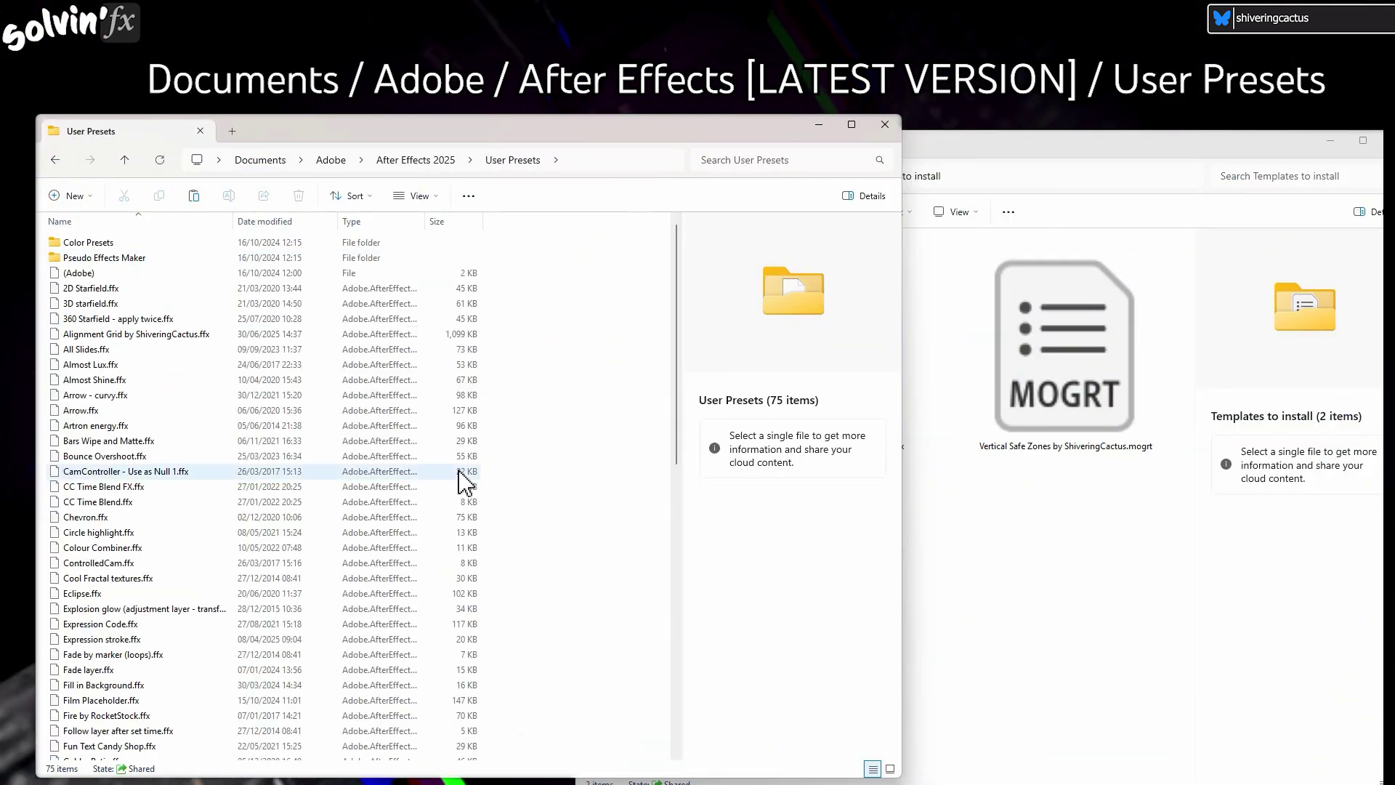
{"action": "left_click", "coordinate": [978, 530]}
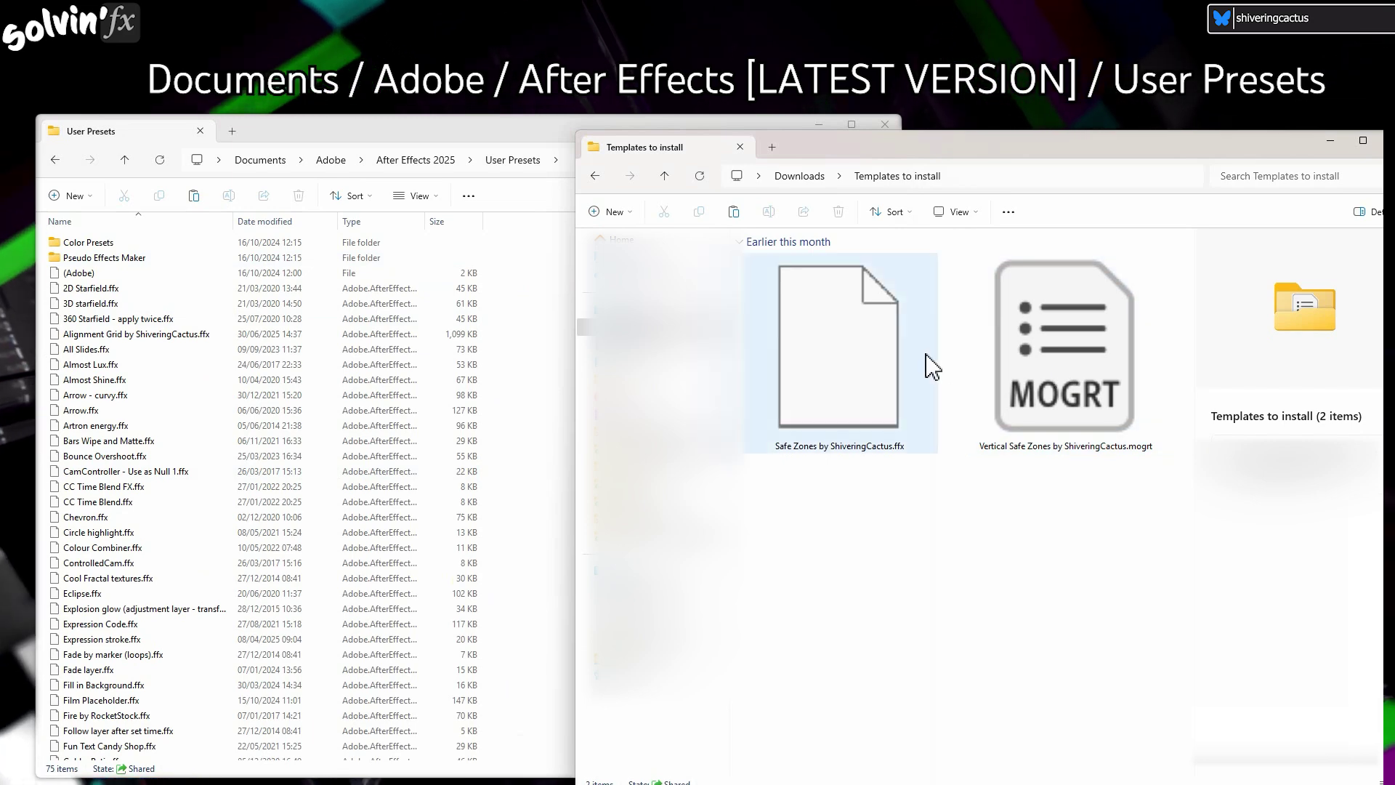
{"action": "left_click", "coordinate": [854, 434]}
{"action": "left_click_drag", "start_coordinate": [855, 434], "coordinate": [162, 371]}
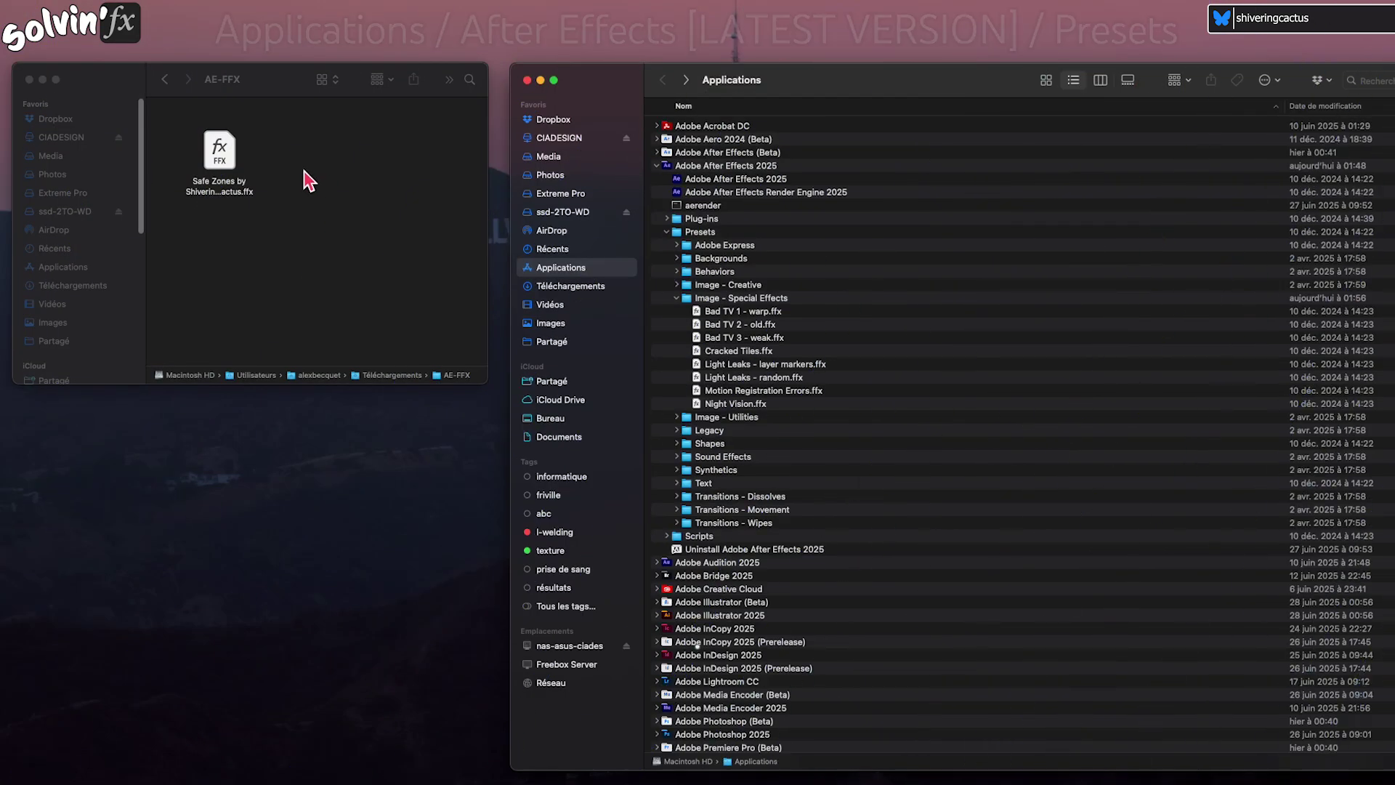
{"action": "left_click_drag", "start_coordinate": [219, 153], "coordinate": [729, 315]}
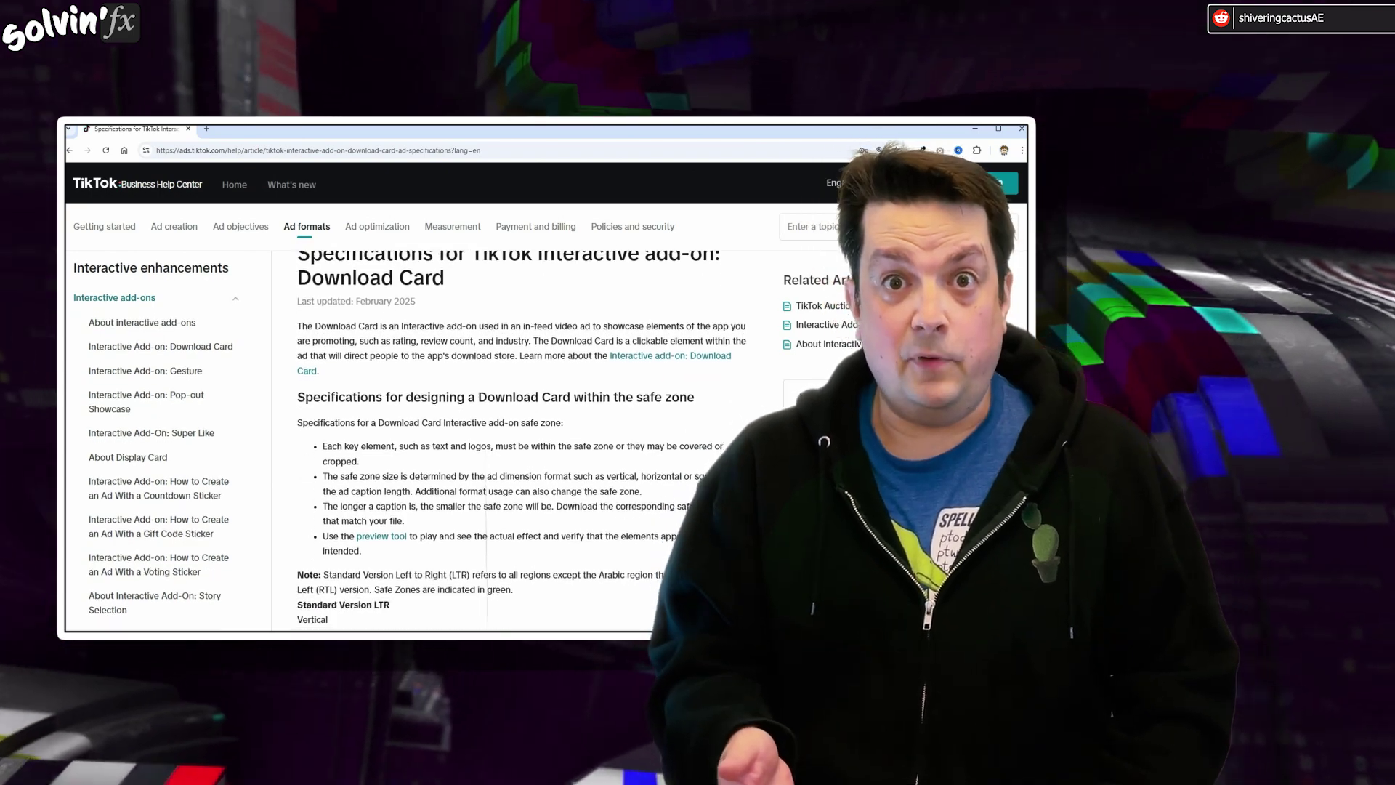
- Scroll TikTok's Download Card specifications article down to its safe-zone diagram
{"action": "scroll", "coordinate": [509, 436], "scroll_direction": "down", "scroll_amount": 5}
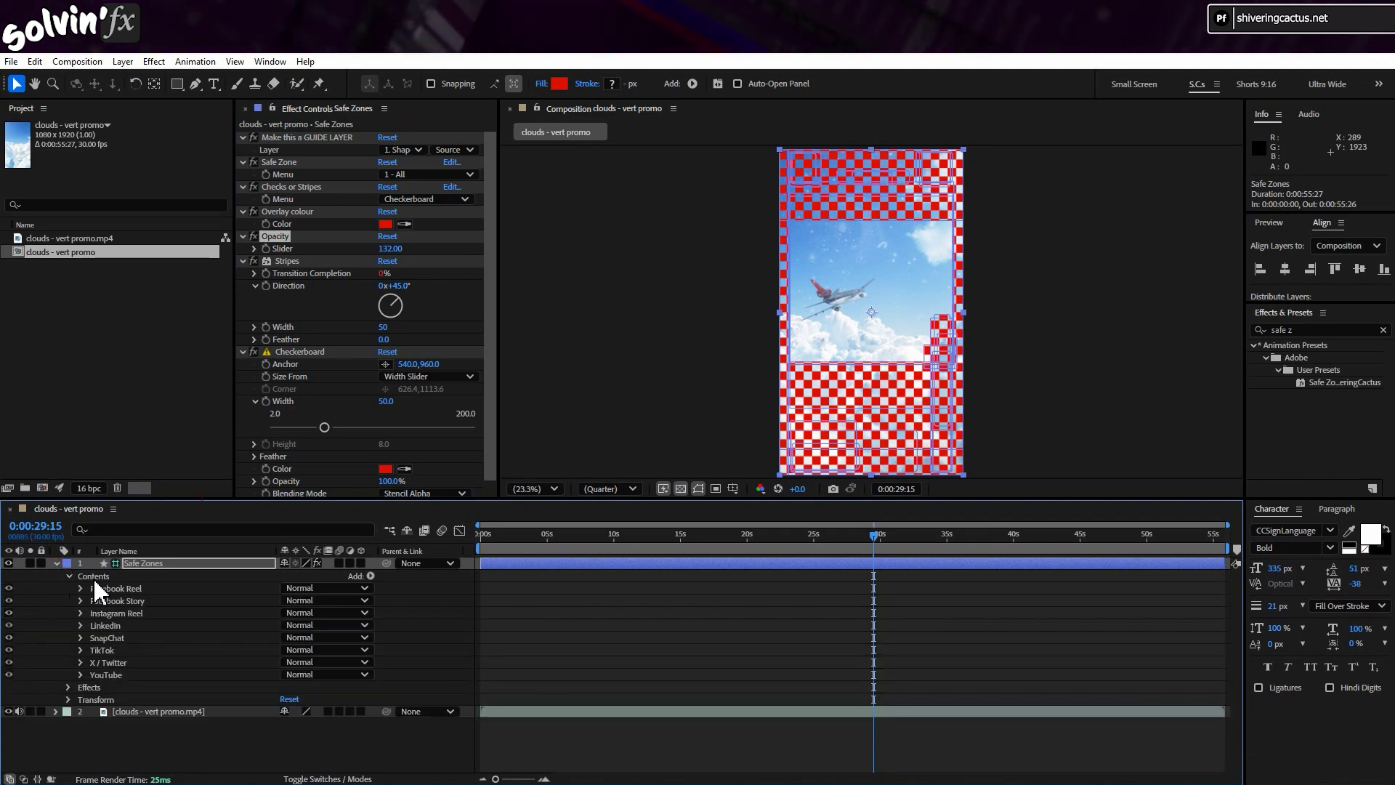
- In the Facebook Reel group's Colour settings, change the overlay colour to dark blue 000E7A
{"action": "left_click", "coordinate": [87, 601]}
{"action": "left_click", "coordinate": [92, 637]}
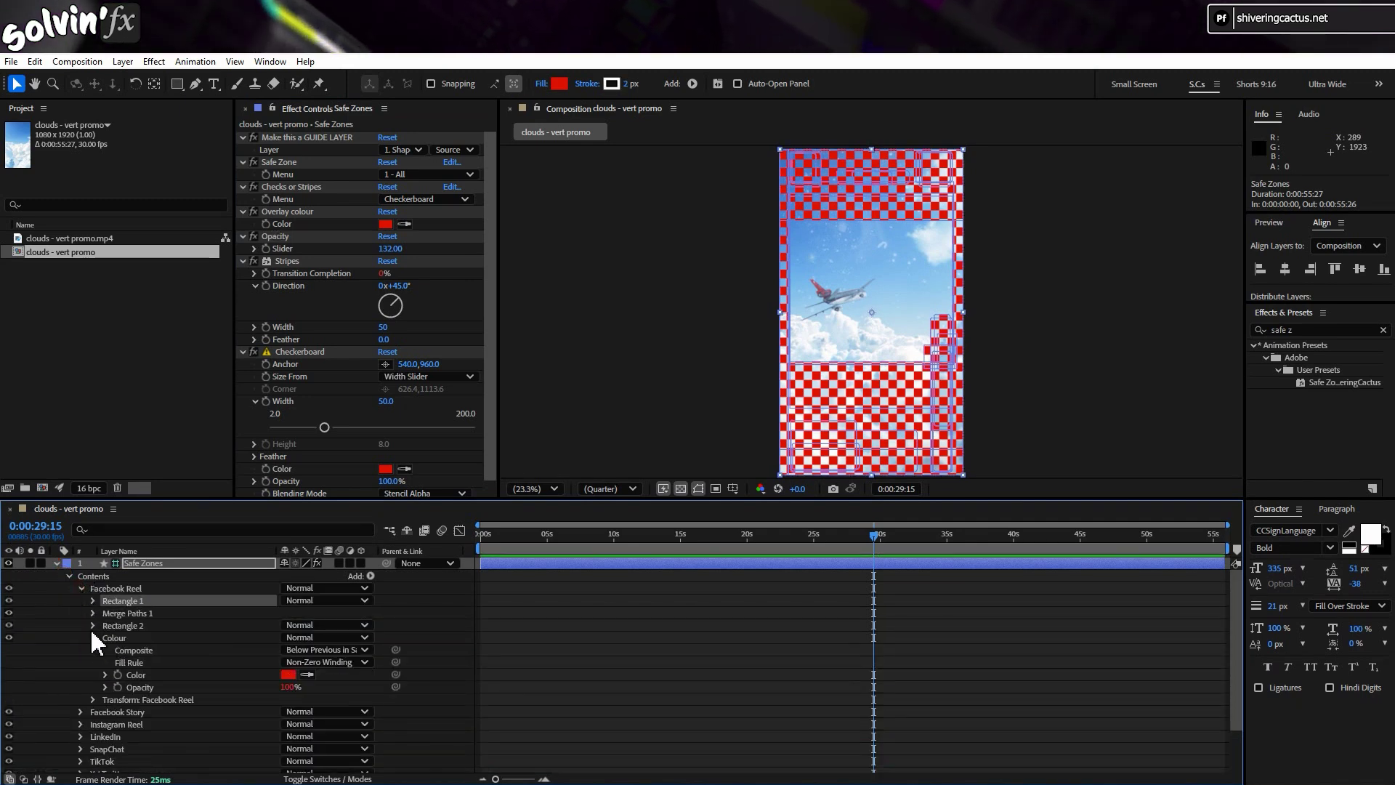
{"action": "left_click", "coordinate": [8, 613]}
{"action": "left_click", "coordinate": [9, 613]}
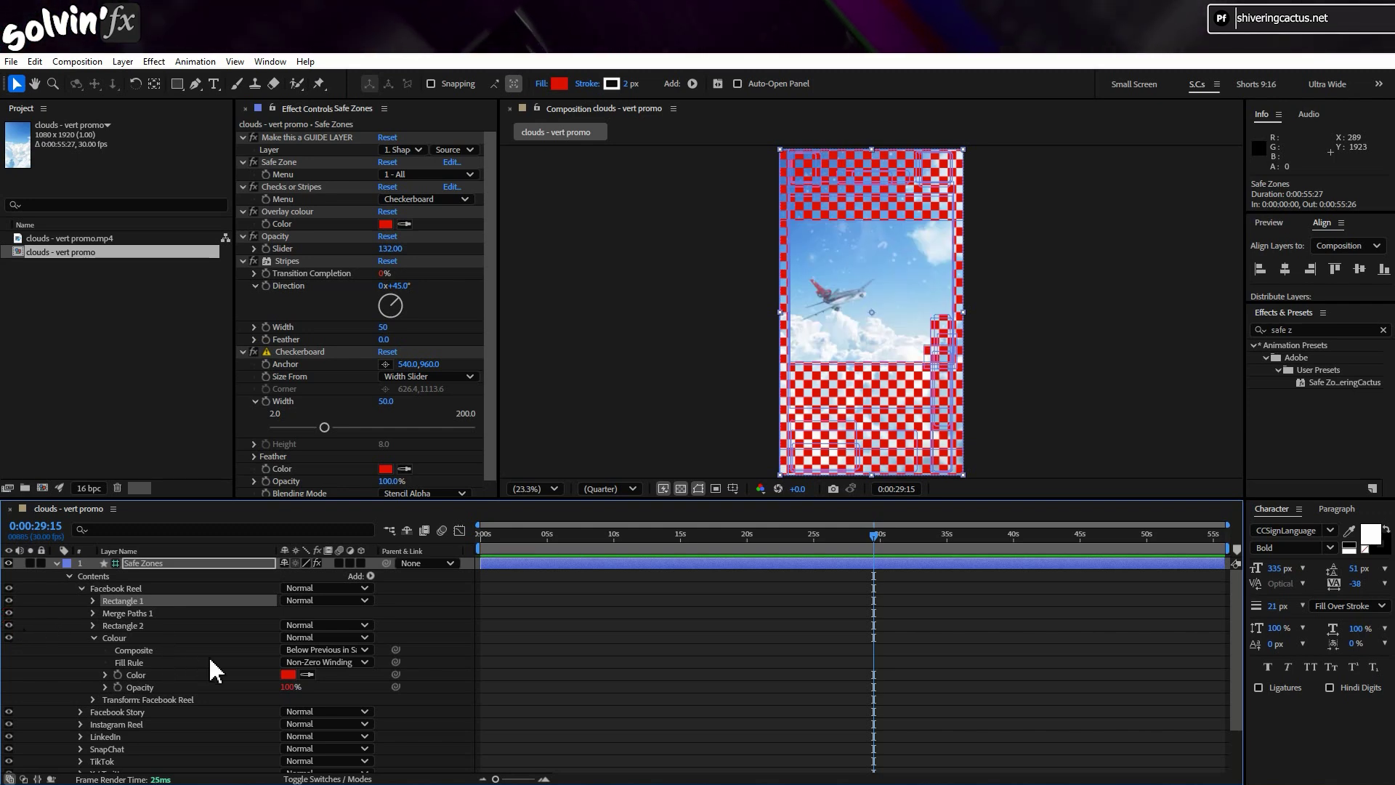
{"action": "left_click", "coordinate": [385, 224]}
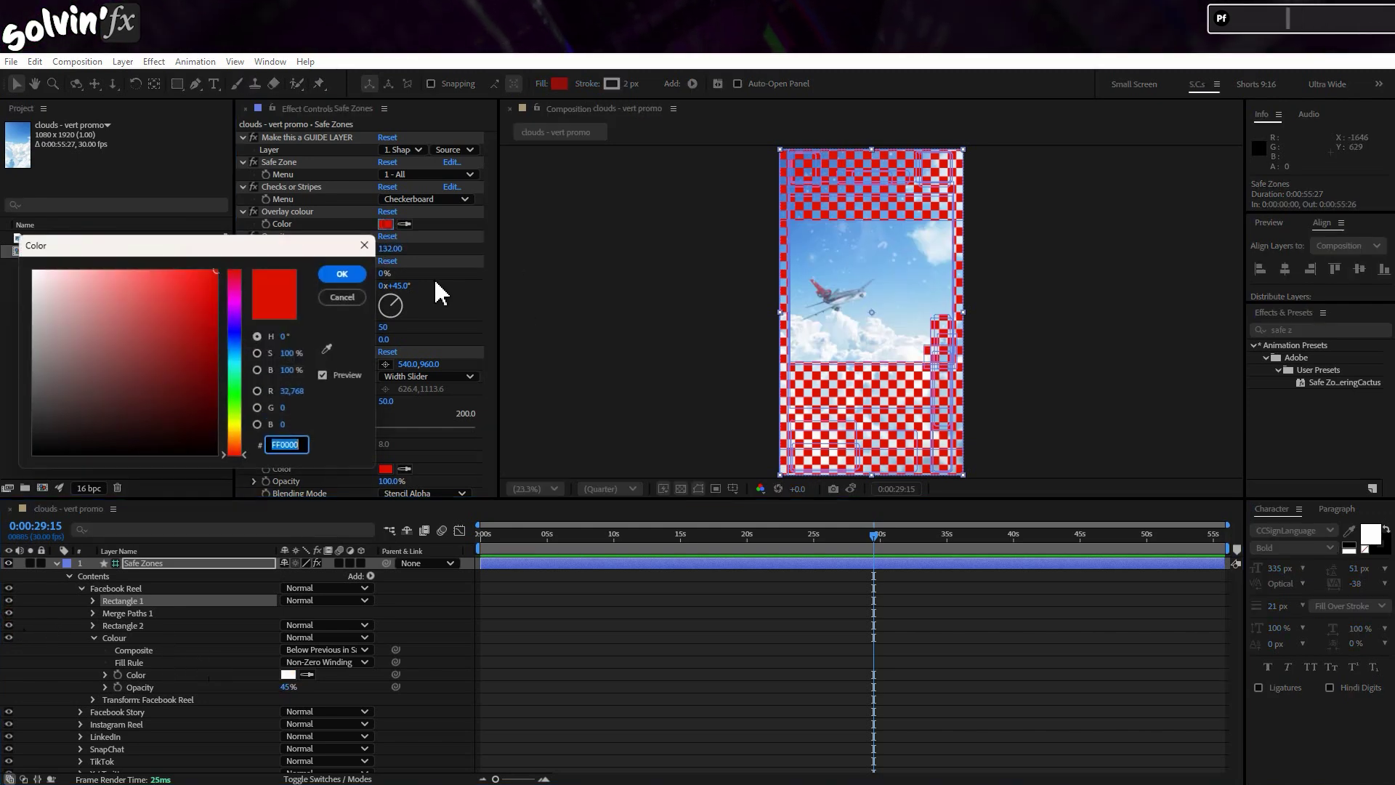
{"action": "type", "text": "000E7A"}
{"action": "key", "text": "Tab"}
{"action": "left_click", "coordinate": [339, 275]}
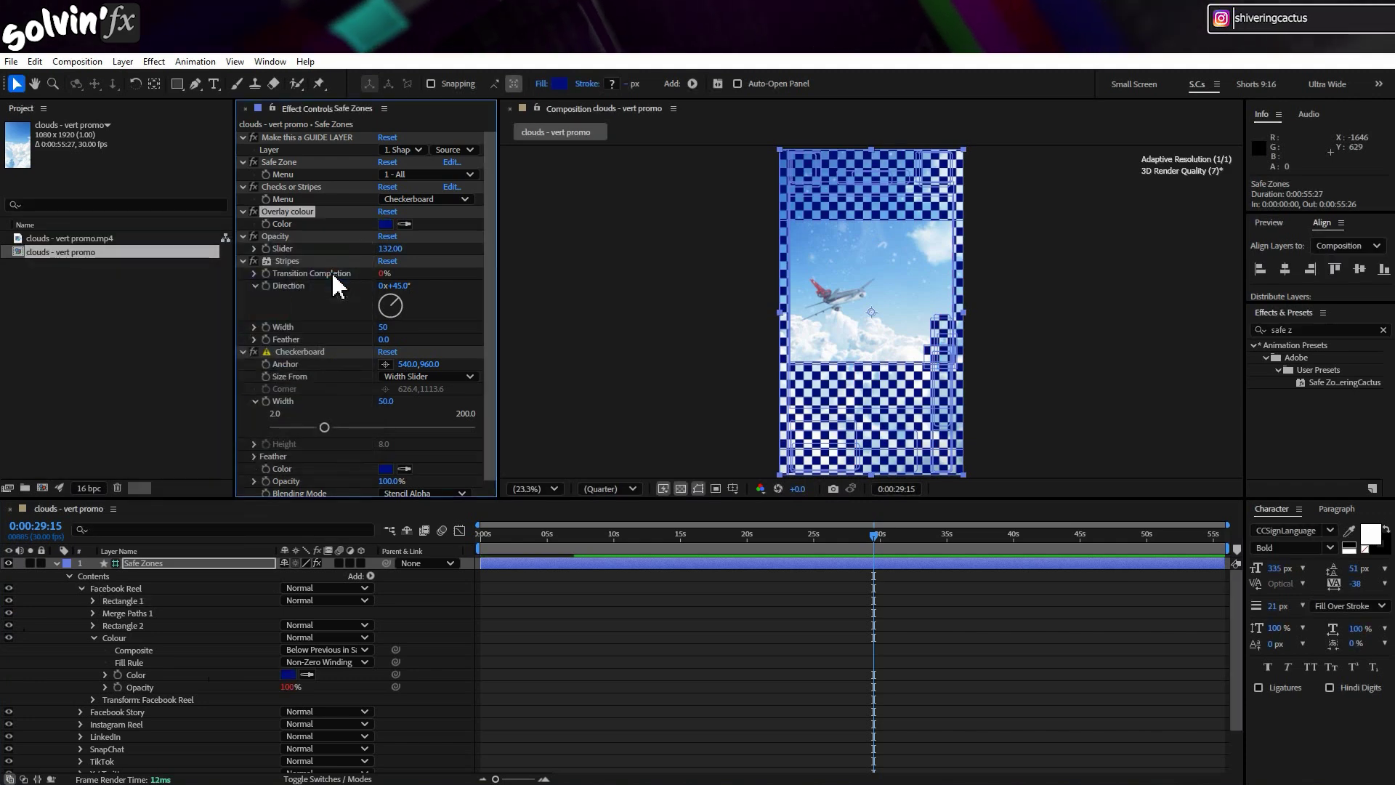
- Review the Colour group's Opacity expression and set Safe Zone Menu to 2 - Facebook Reel
{"action": "left_click", "coordinate": [105, 686]}
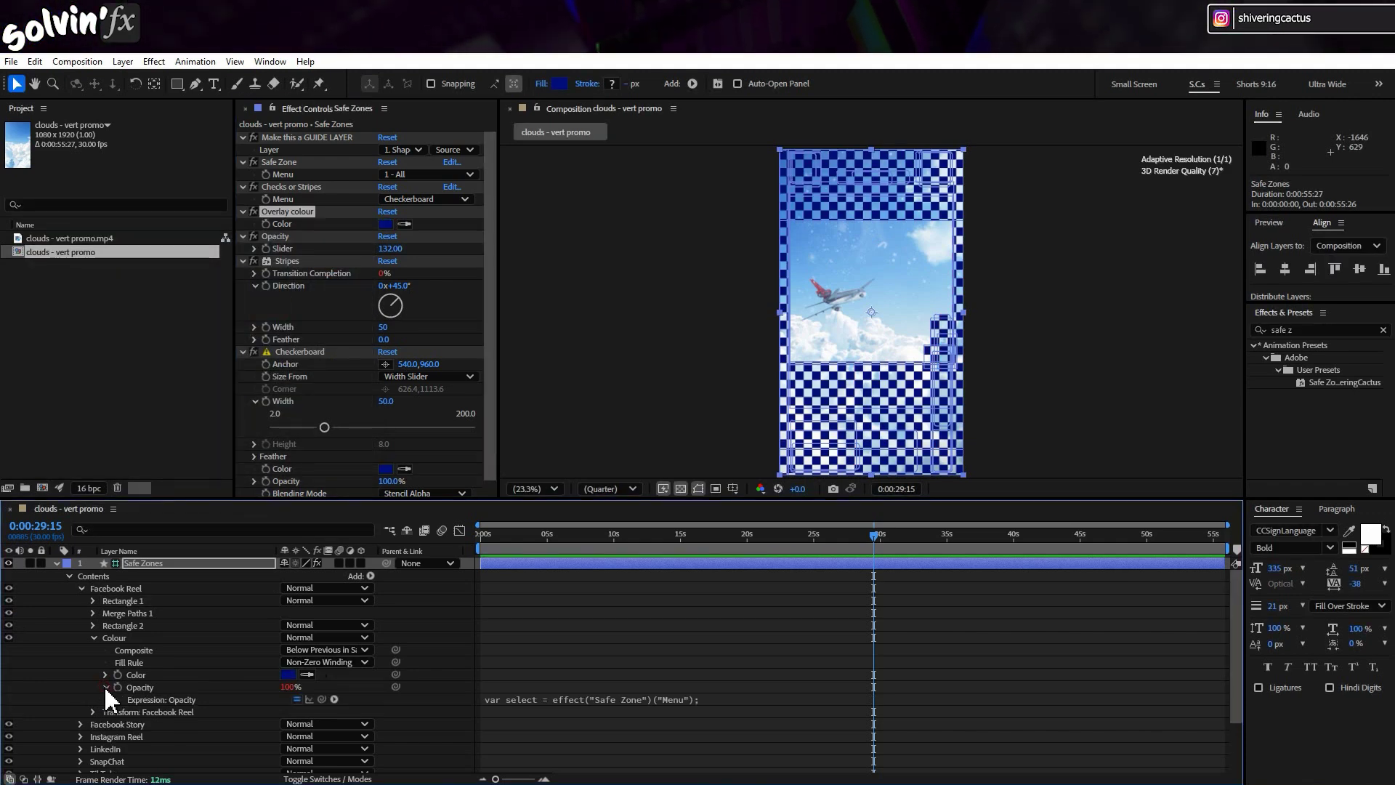
{"action": "left_click", "coordinate": [781, 696]}
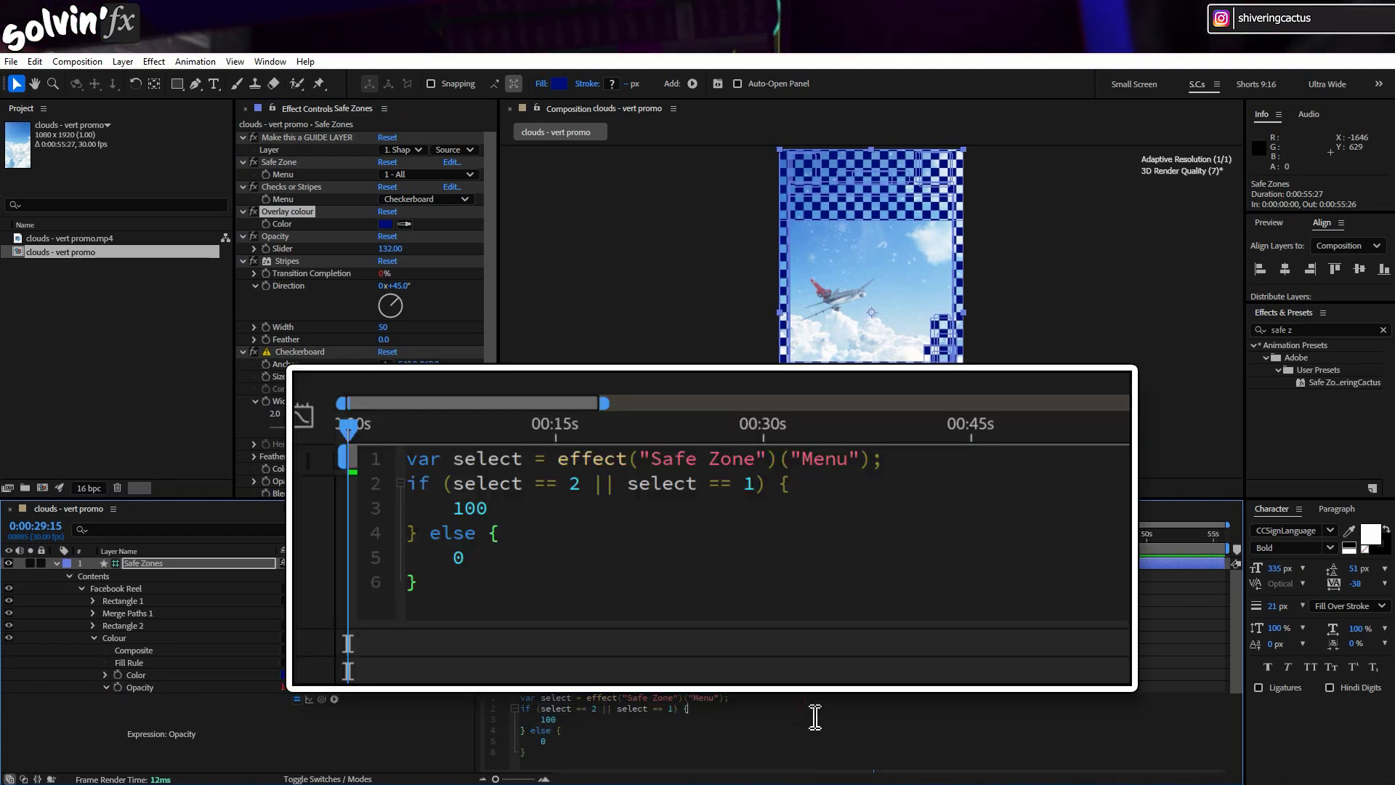
{"action": "left_click", "coordinate": [439, 179]}
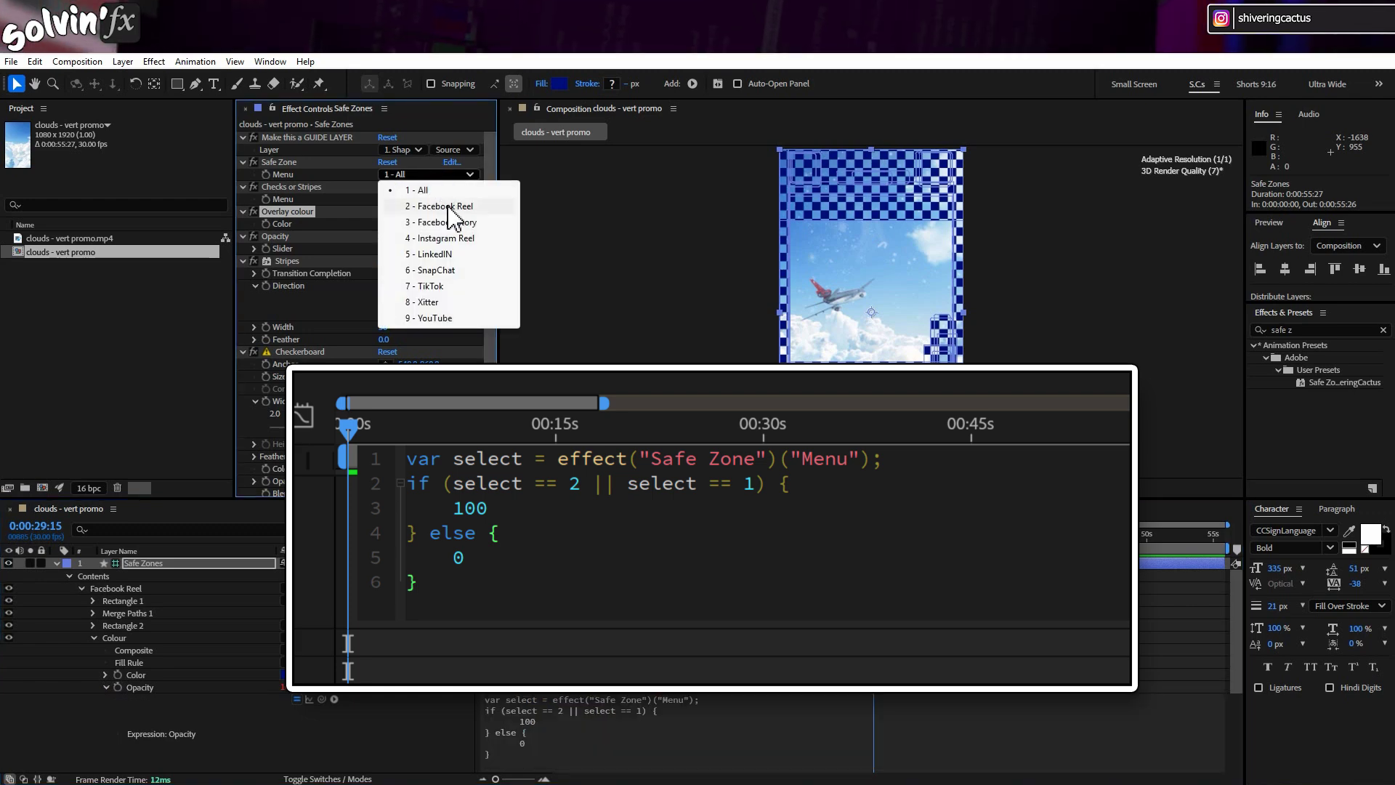
{"action": "left_click", "coordinate": [449, 209]}
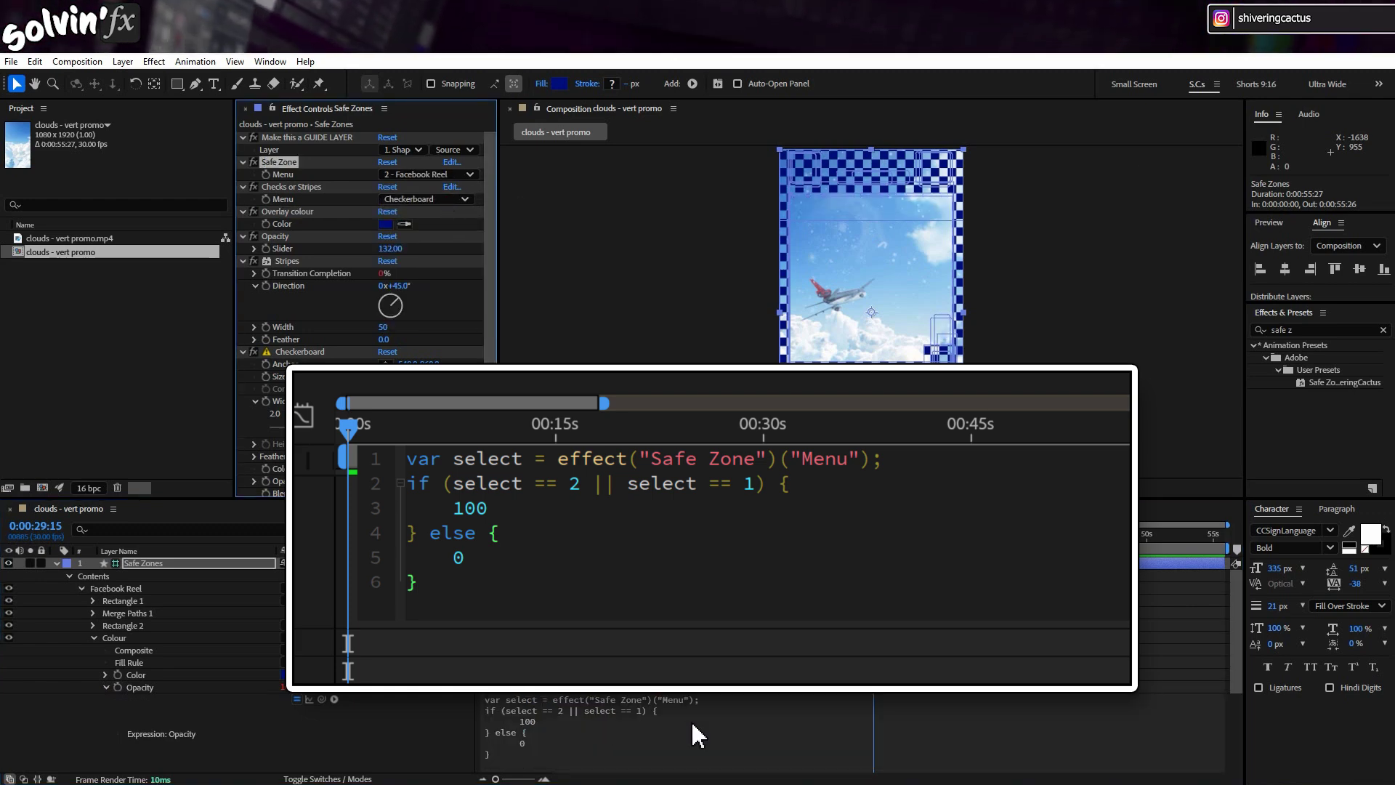
{"action": "left_click", "coordinate": [434, 737]}
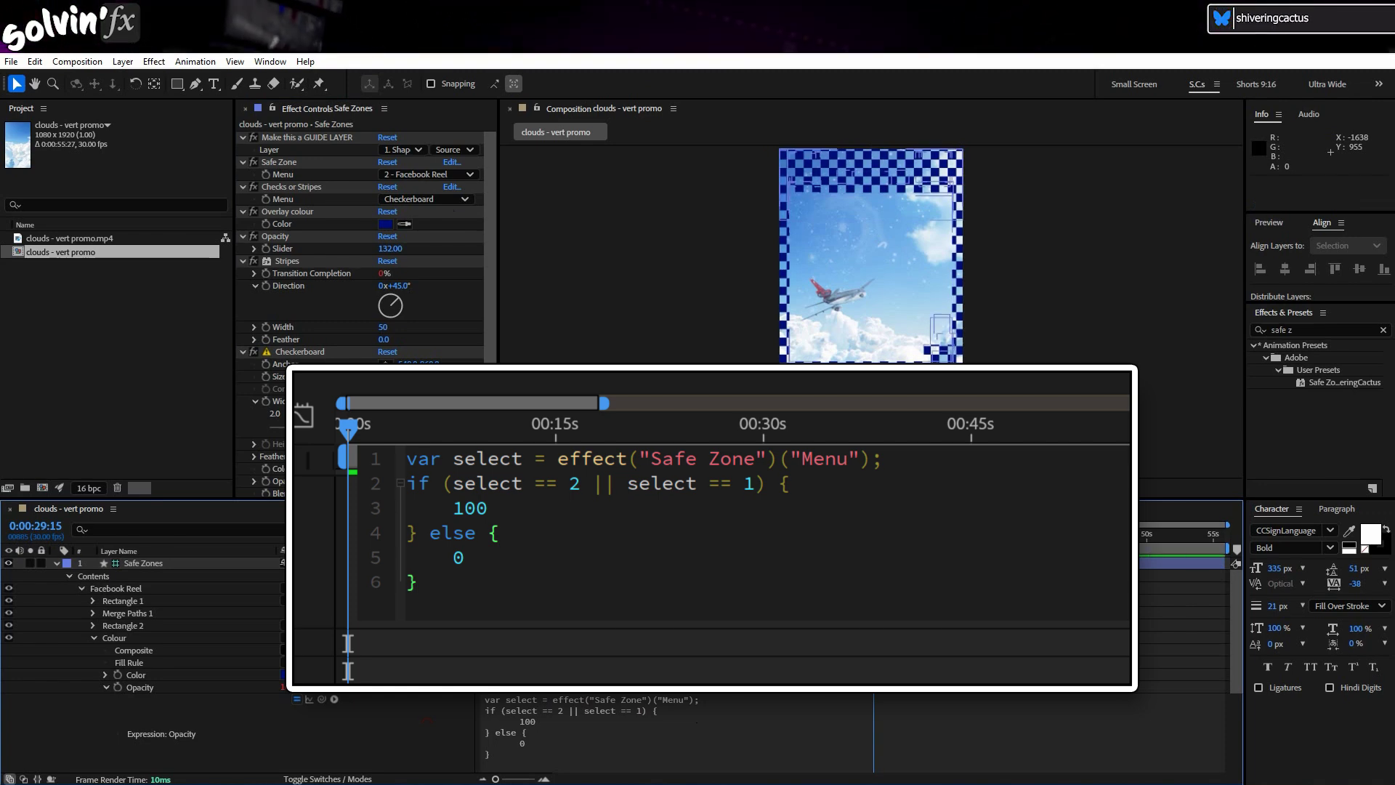
{"action": "left_click", "coordinate": [68, 573]}
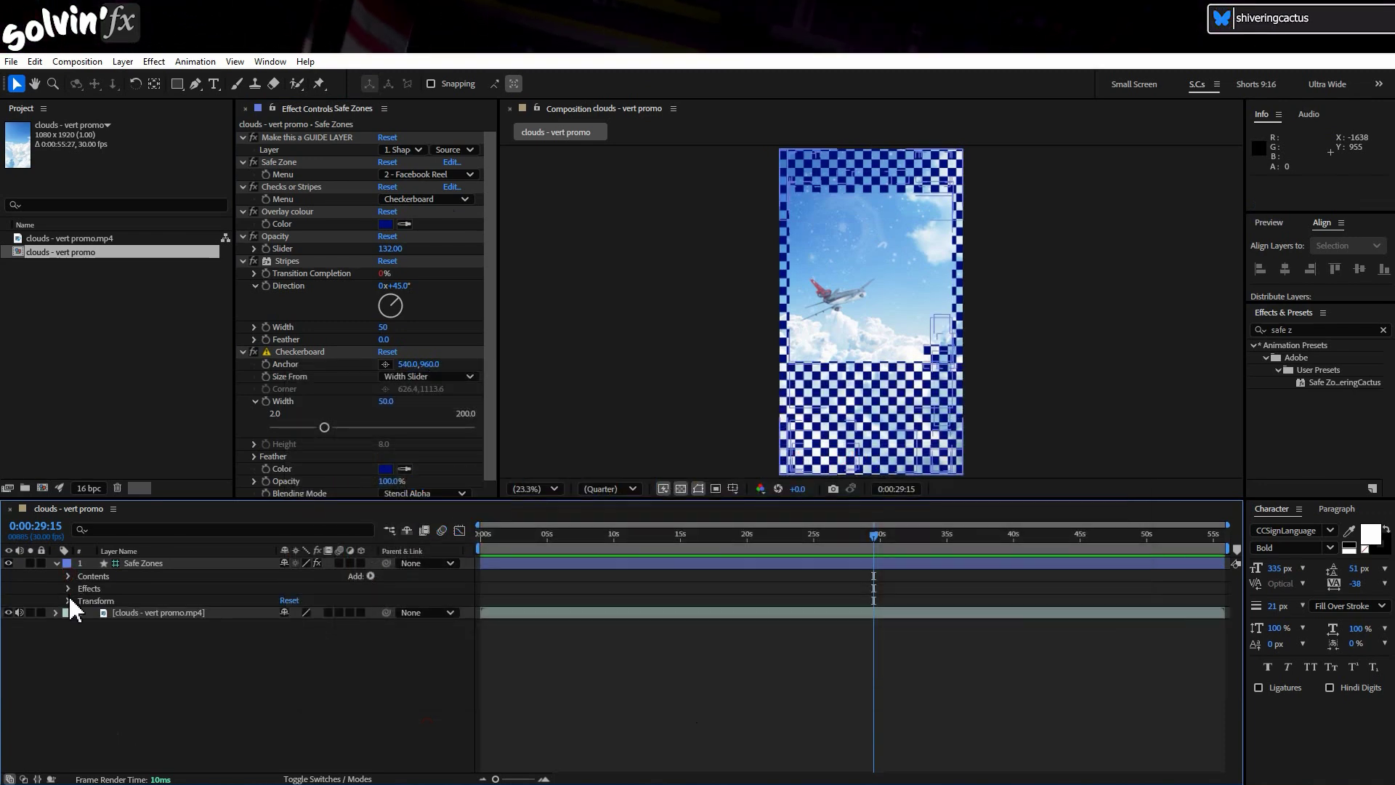
{"action": "left_click", "coordinate": [68, 587]}
{"action": "left_click", "coordinate": [68, 588]}
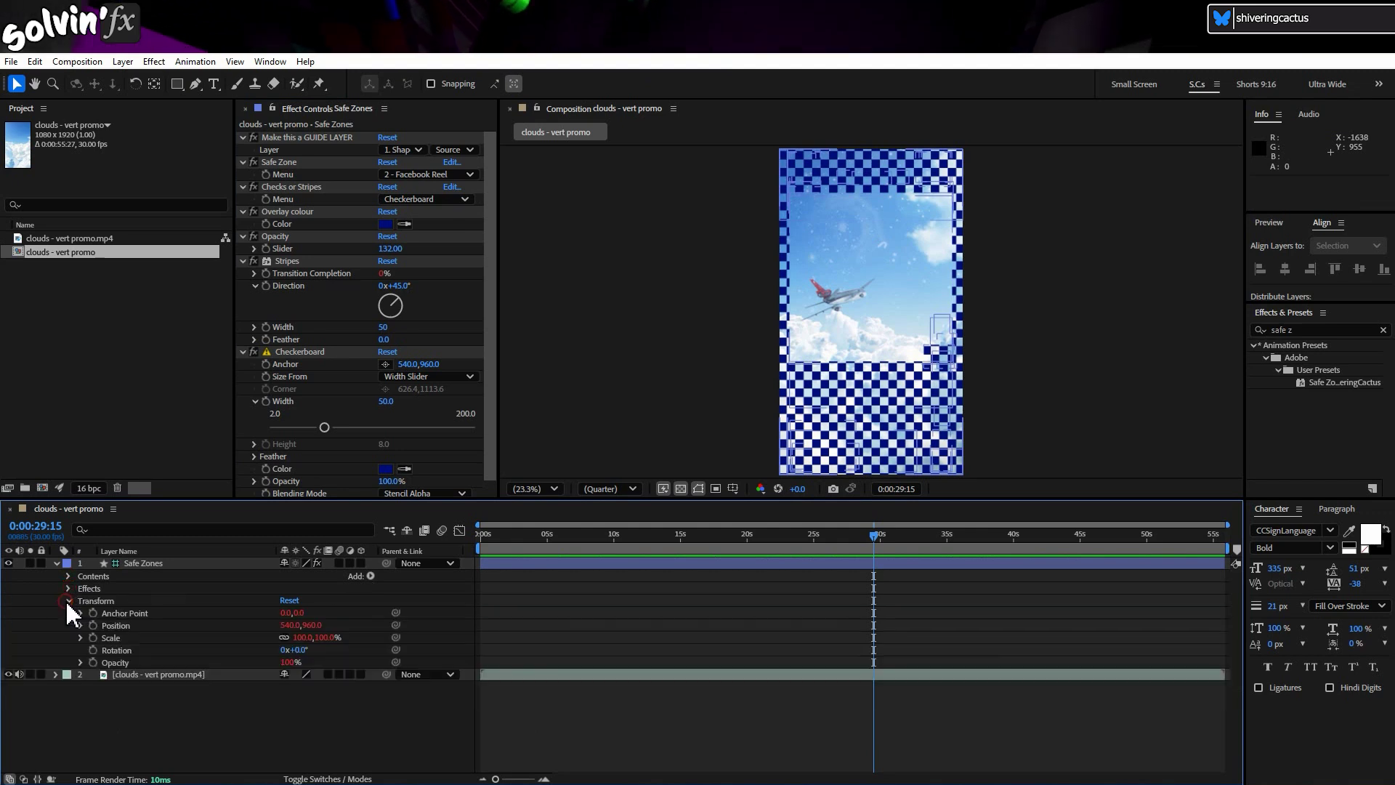
{"action": "left_click", "coordinate": [69, 600]}
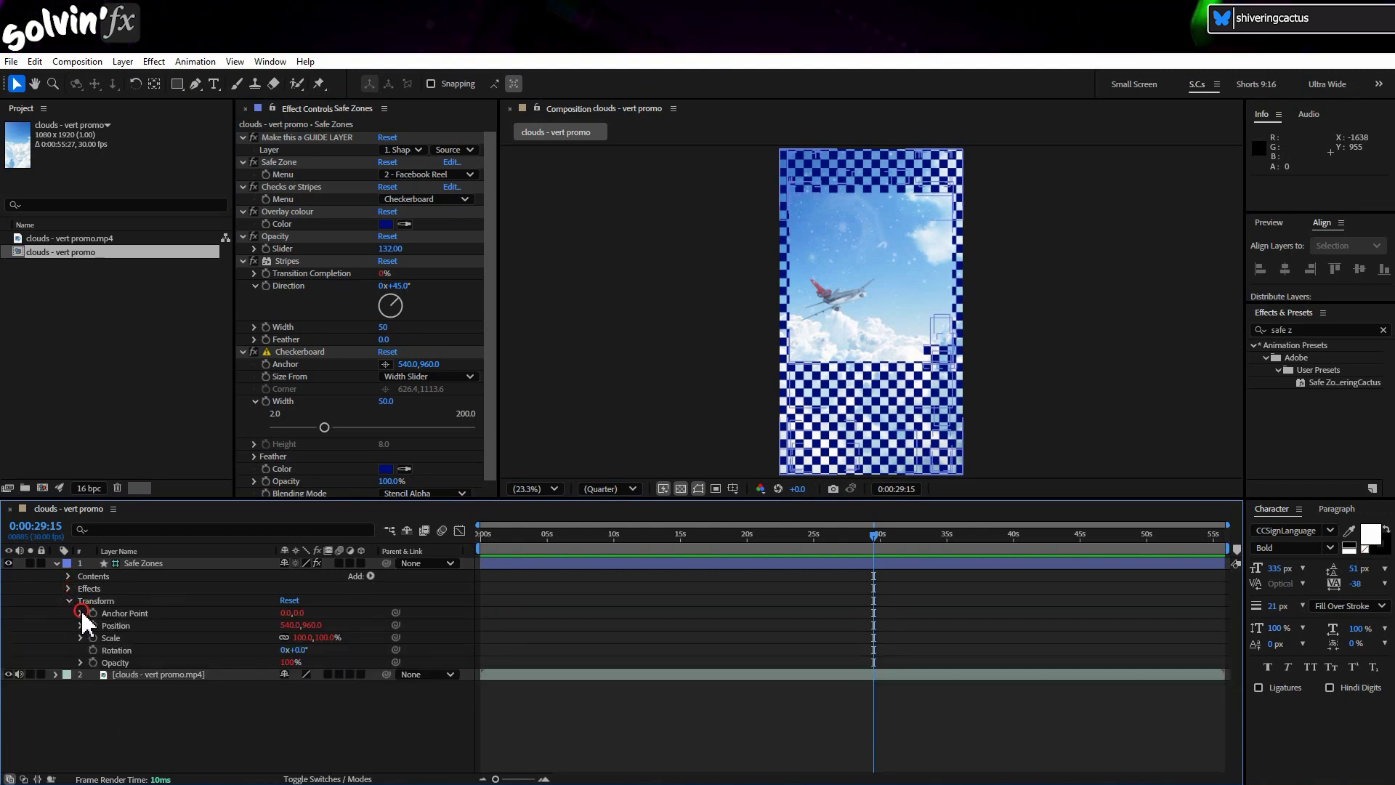
{"action": "left_click", "coordinate": [81, 613]}
{"action": "left_click", "coordinate": [81, 638]}
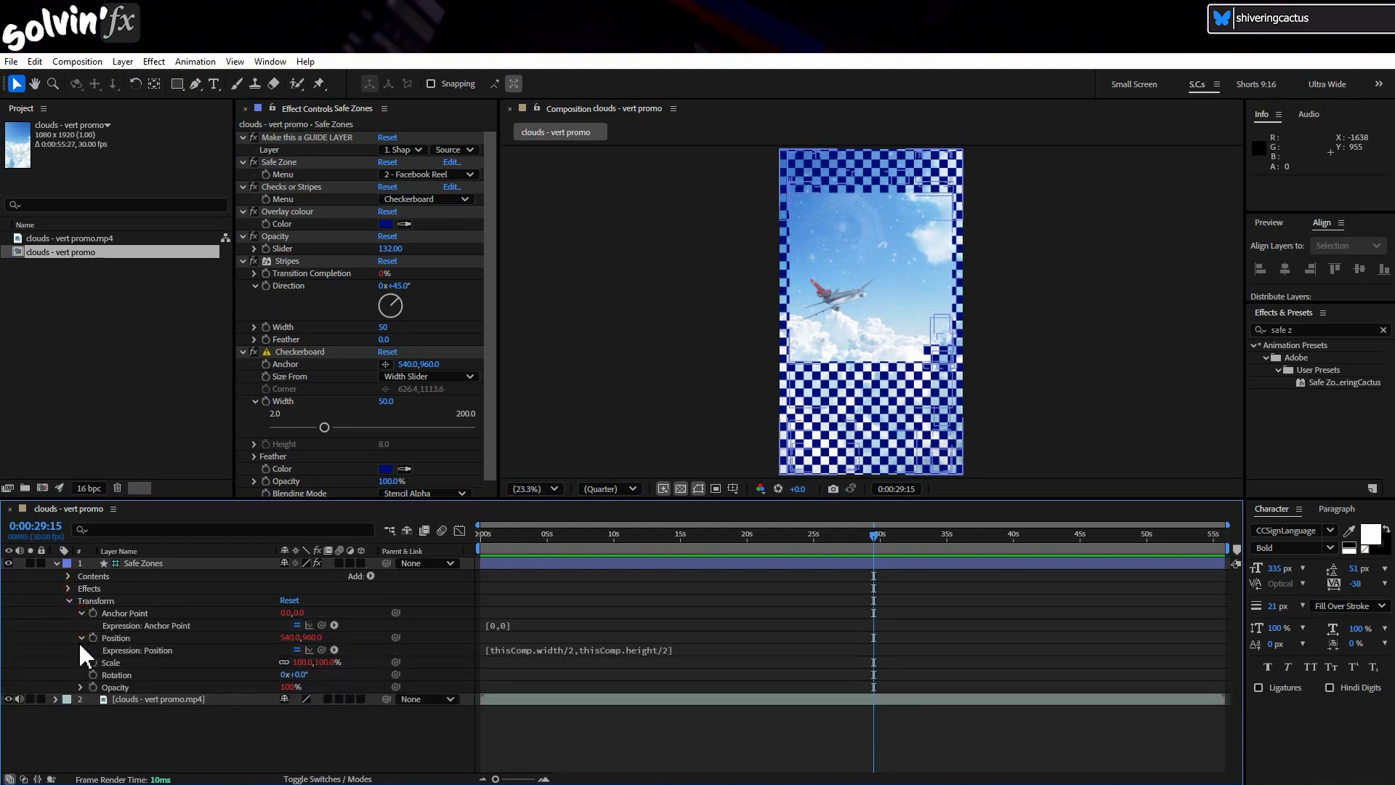
{"action": "left_click", "coordinate": [81, 662]}
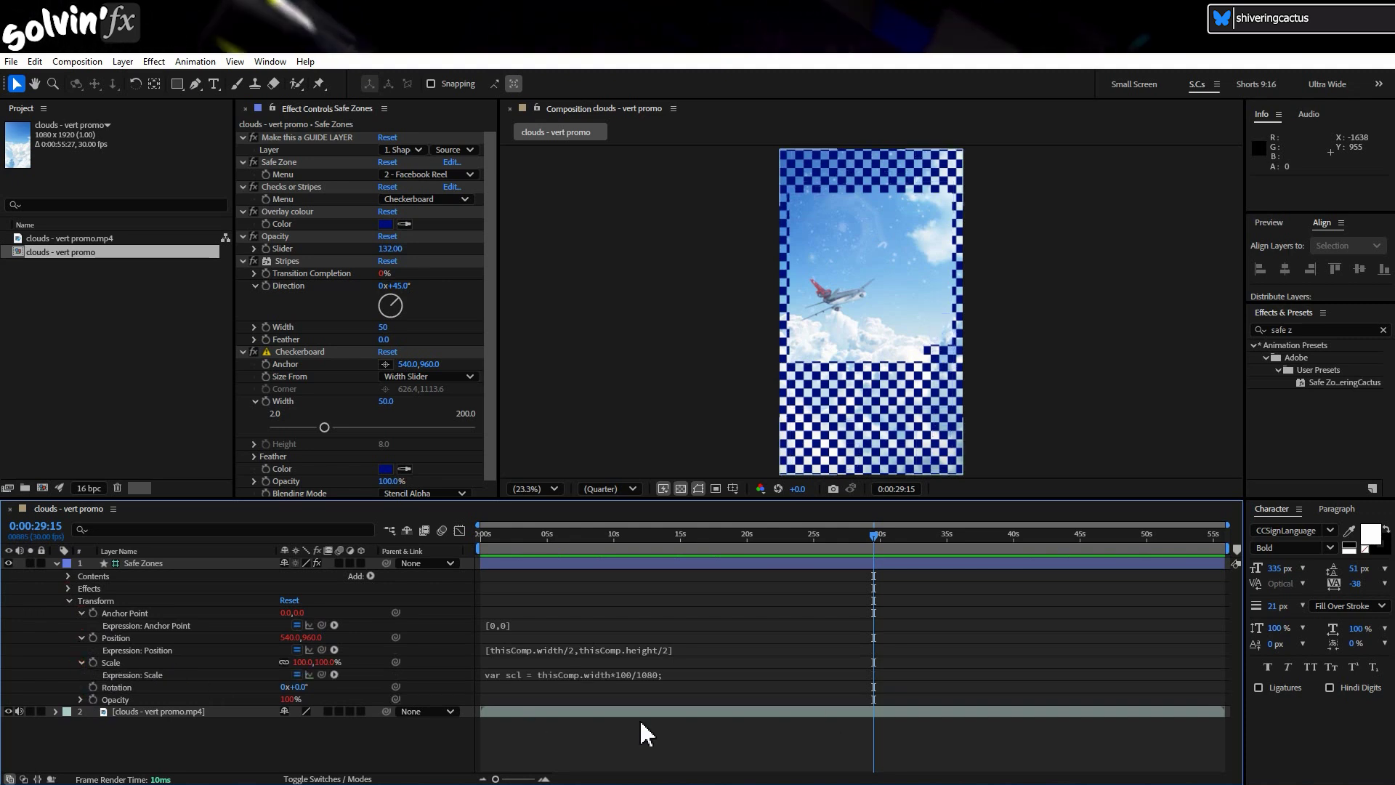
{"action": "left_click", "coordinate": [833, 675]}
{"action": "left_click", "coordinate": [887, 691]}
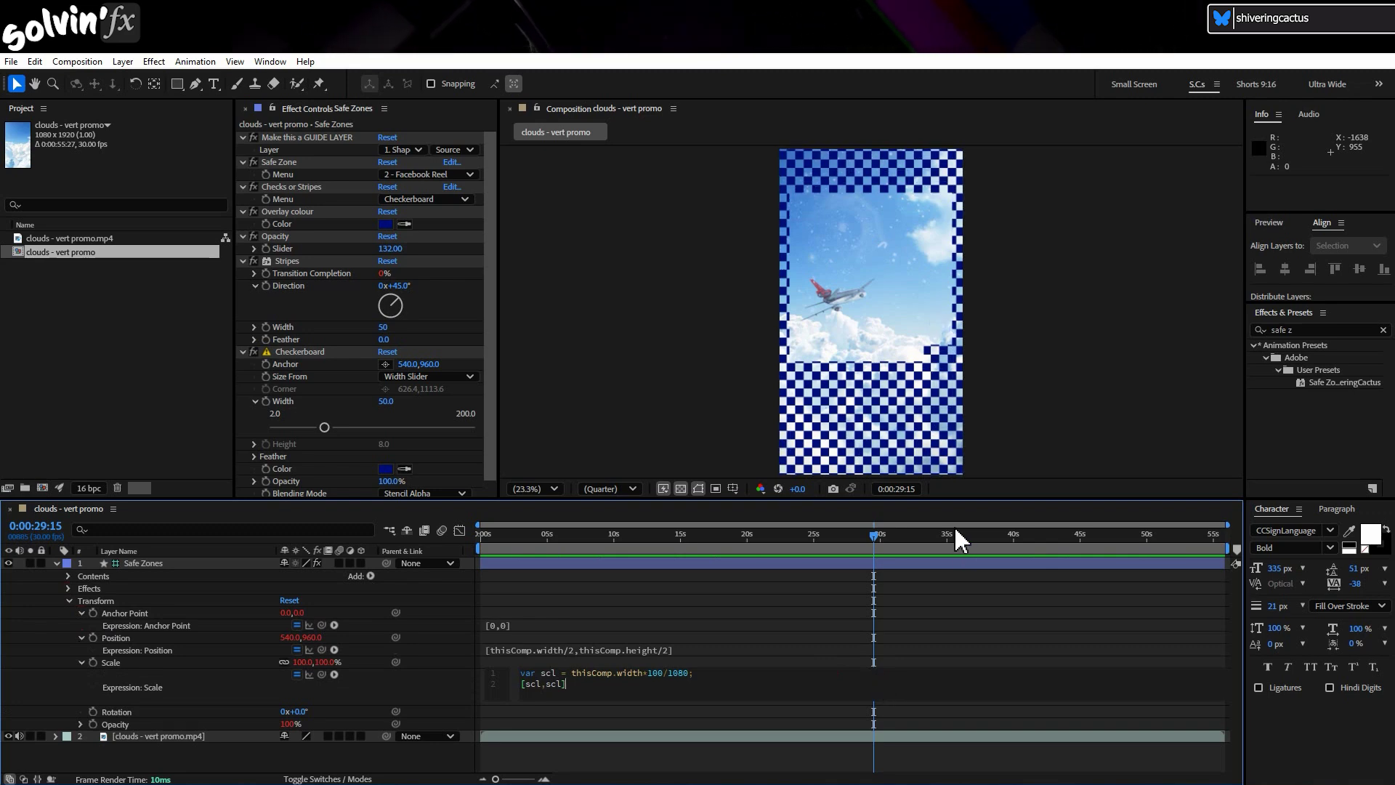
- Preview the clouds video from the start, then switch Safe Zone Menu to 9 - YouTube
{"action": "left_click", "coordinate": [56, 563]}
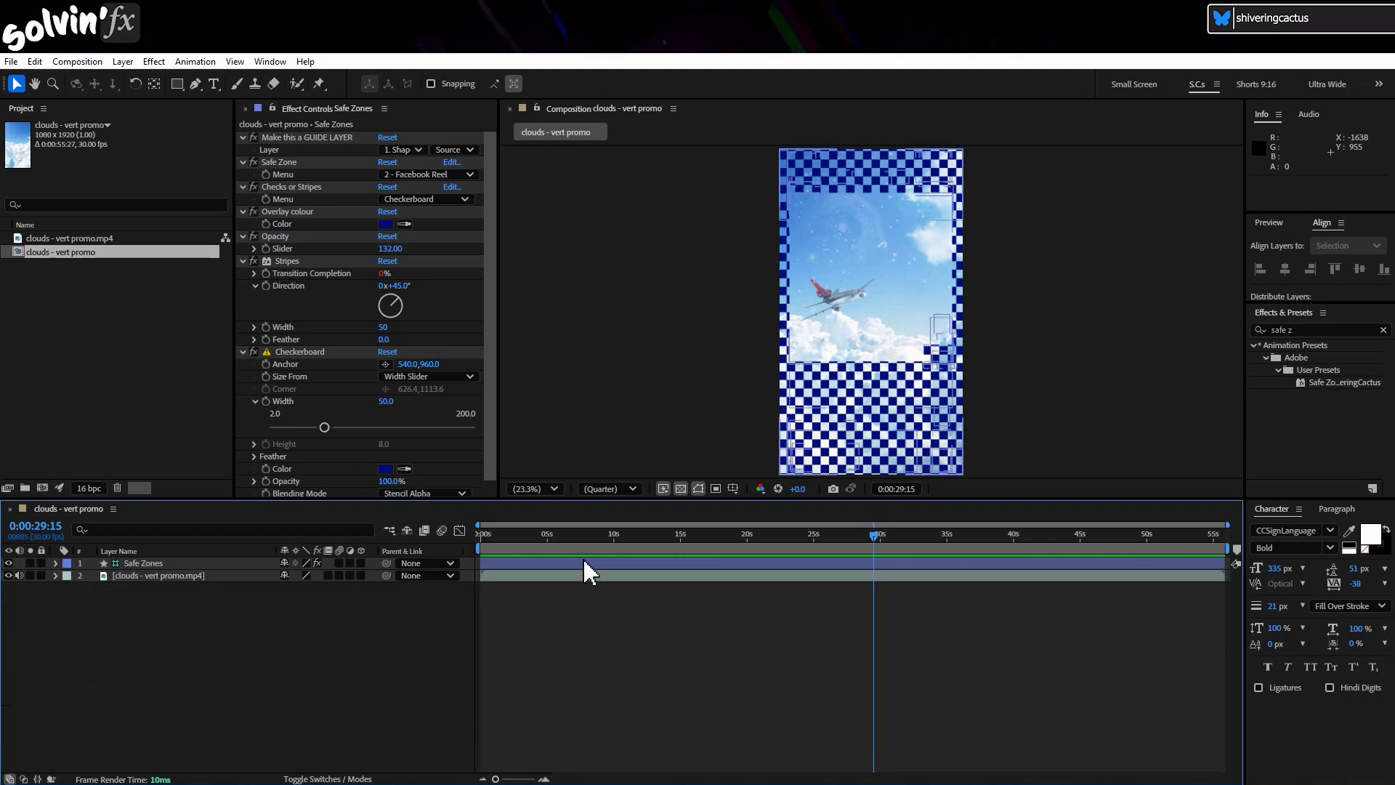
{"action": "key", "text": "space"}
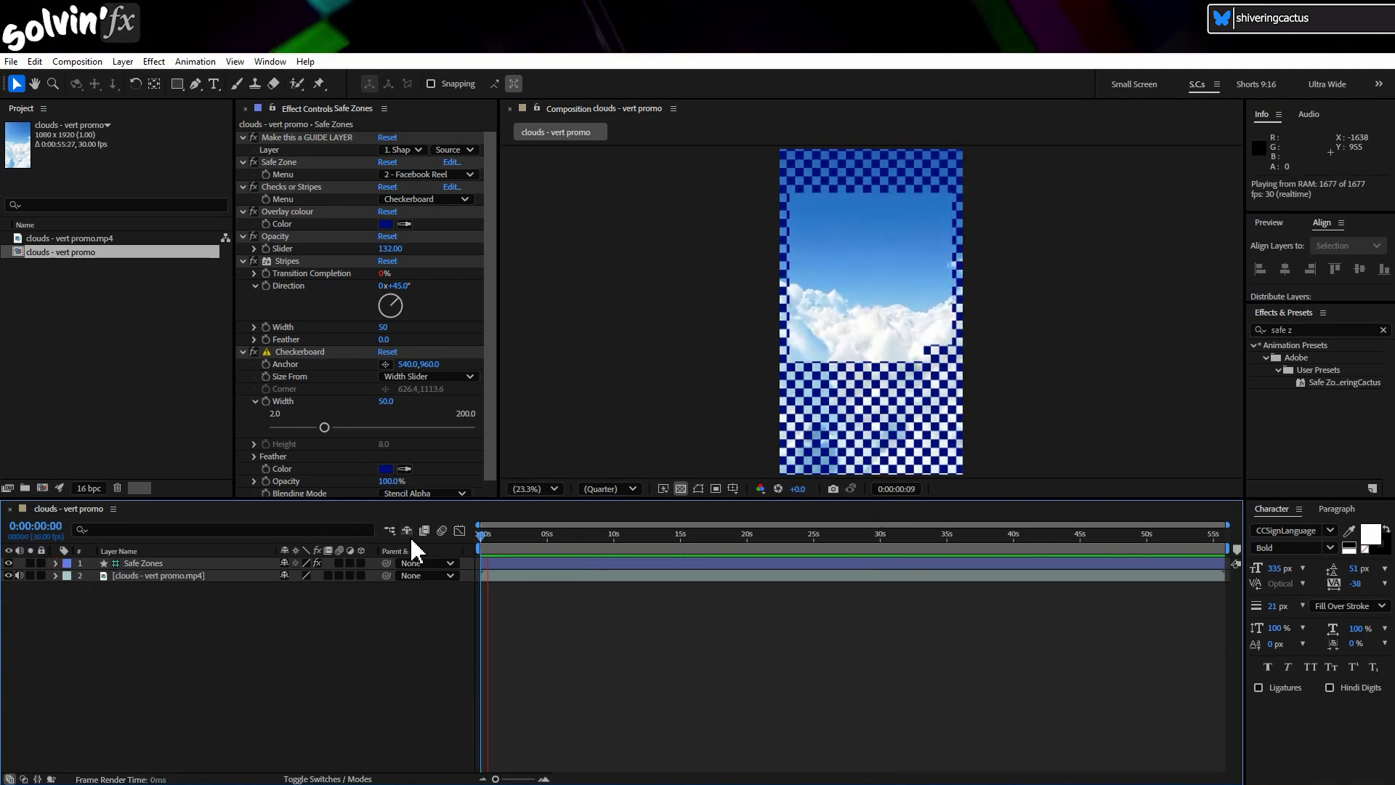
{"action": "left_click", "coordinate": [456, 175]}
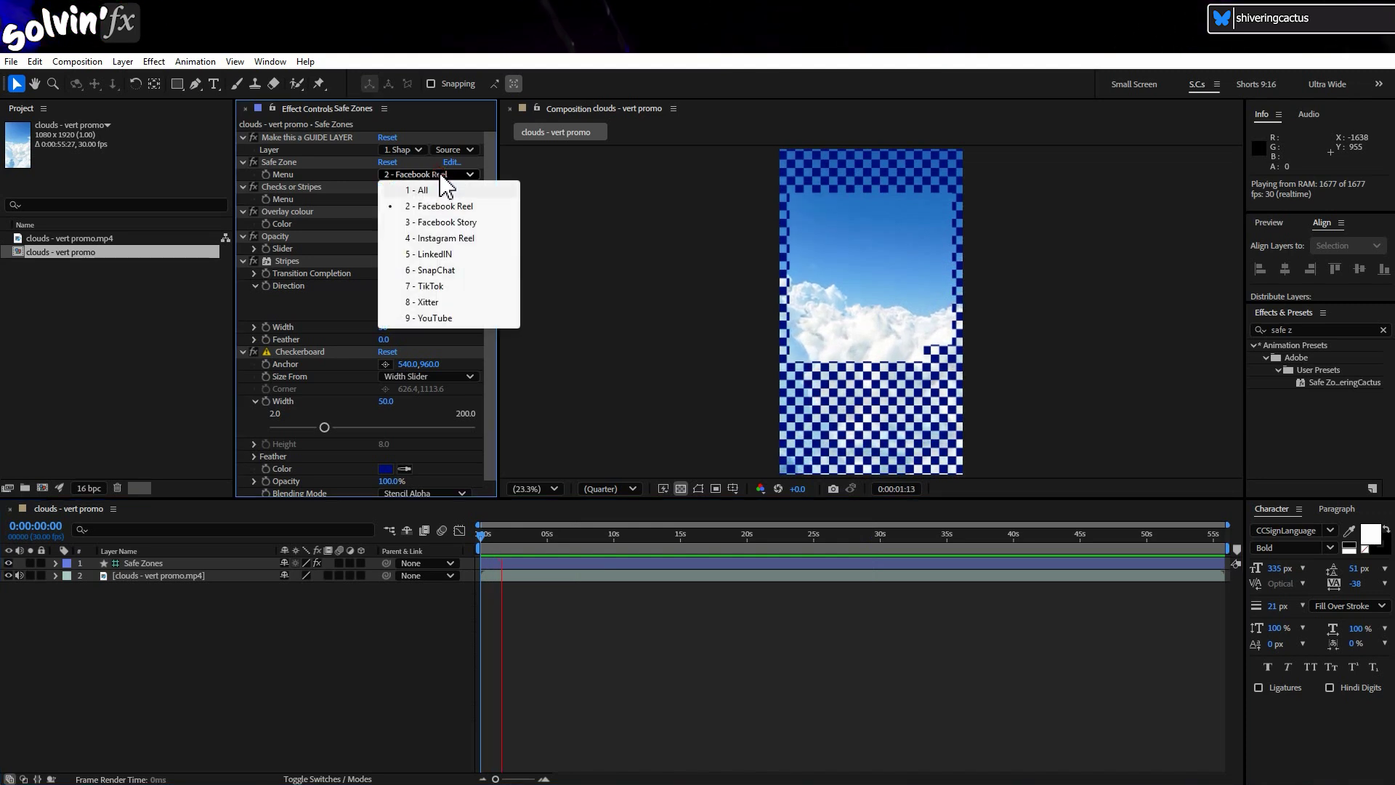
{"action": "left_click", "coordinate": [436, 318]}
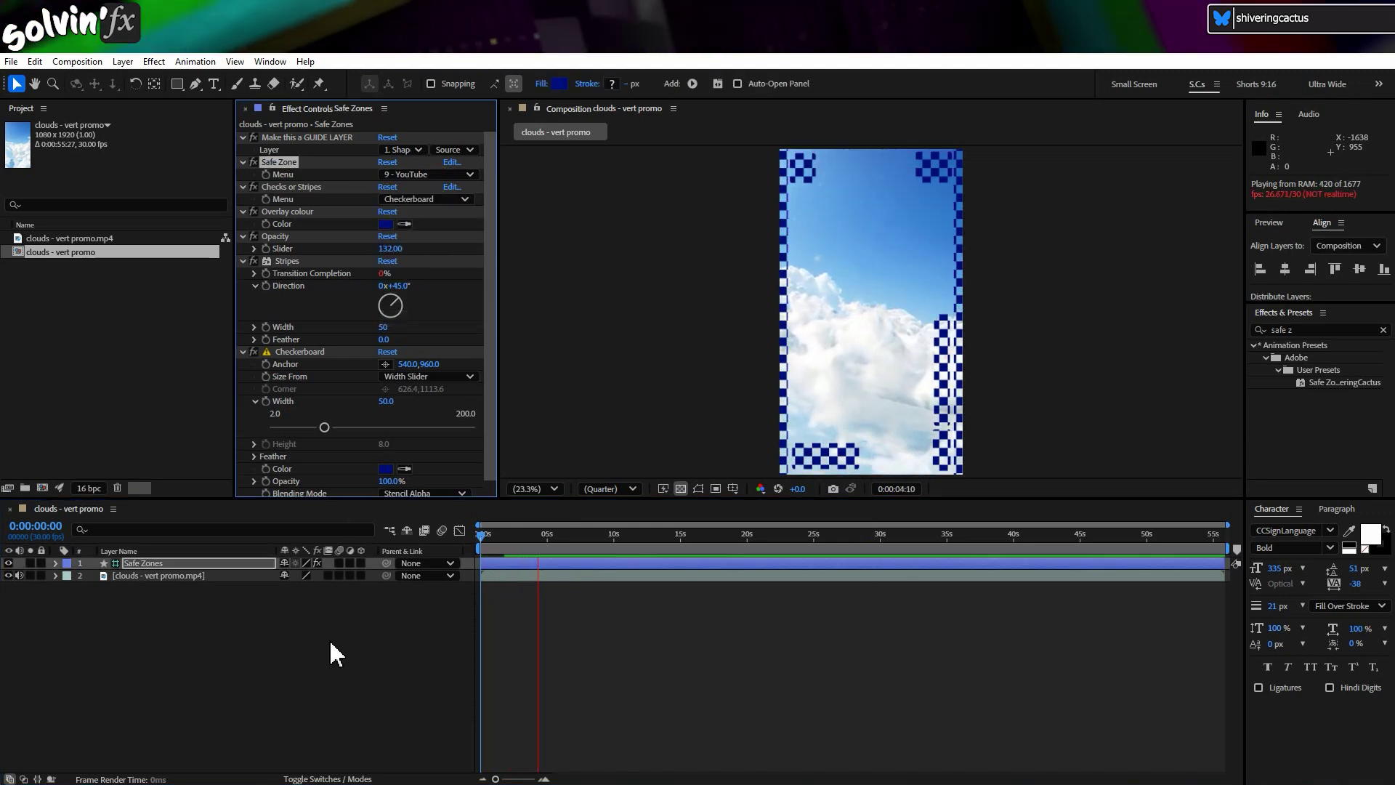